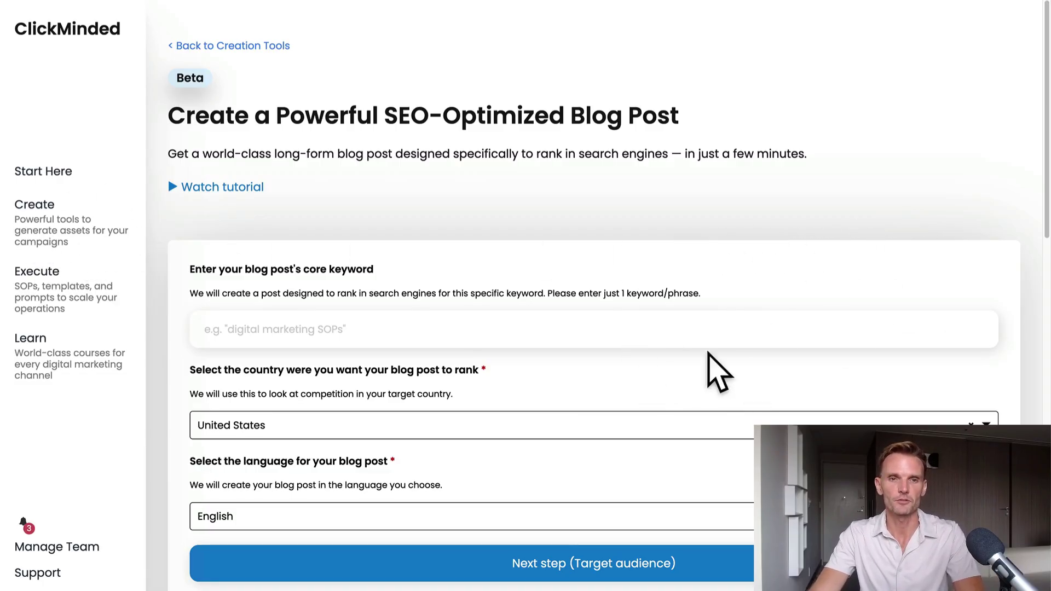
Enter "best retro console games" as the core keyword, keep United States and English, and proceed to the target audience stage.
click(470, 329)
scroll(540, 317, down, 1)
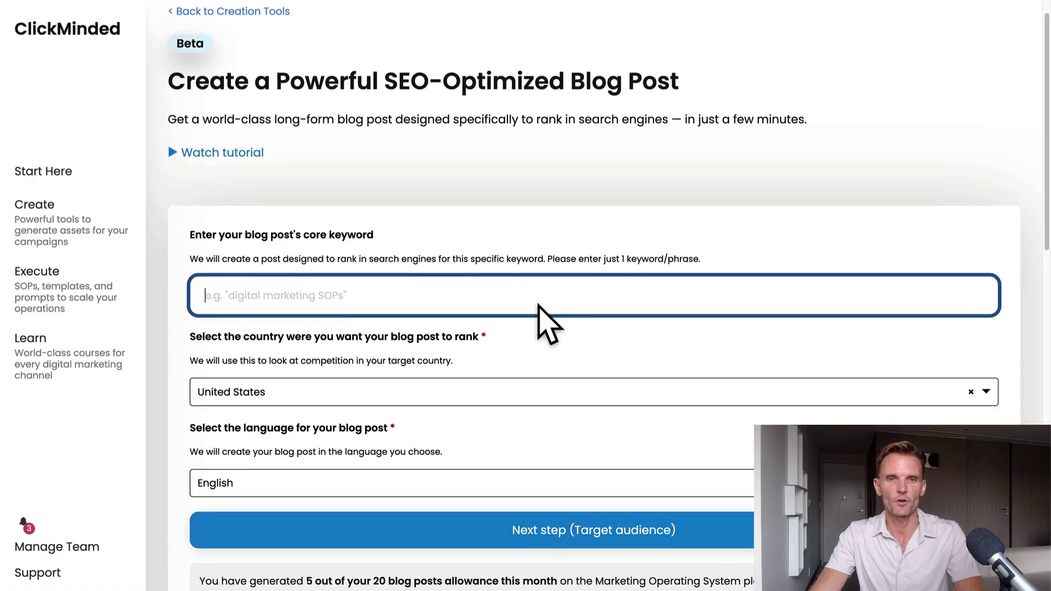
text(best retro console games)
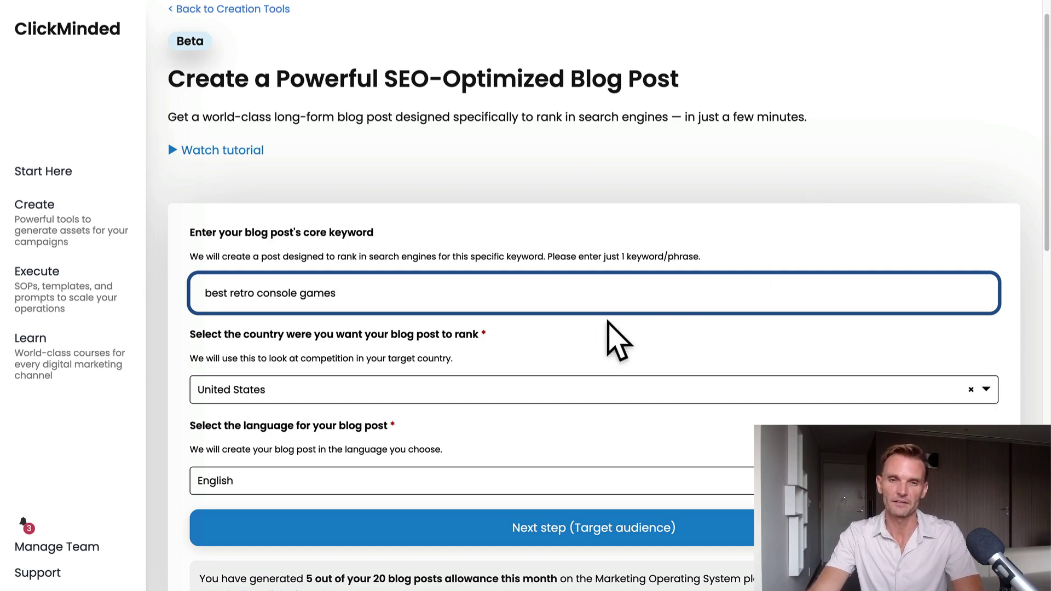
scroll(288, 375, down, 3)
scroll(286, 376, down, 2)
scroll(235, 262, up, 1)
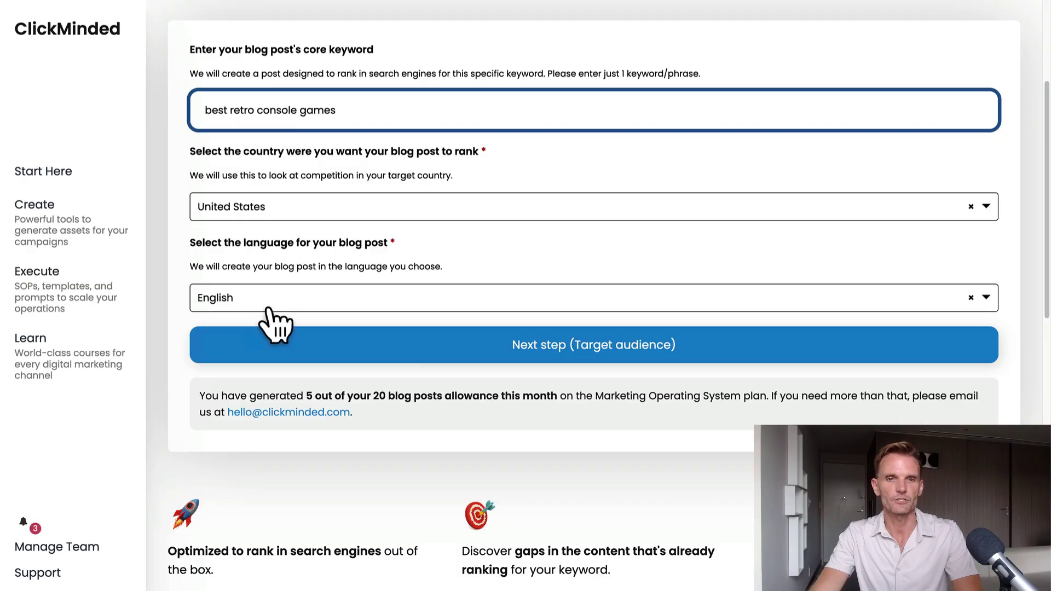
click(539, 351)
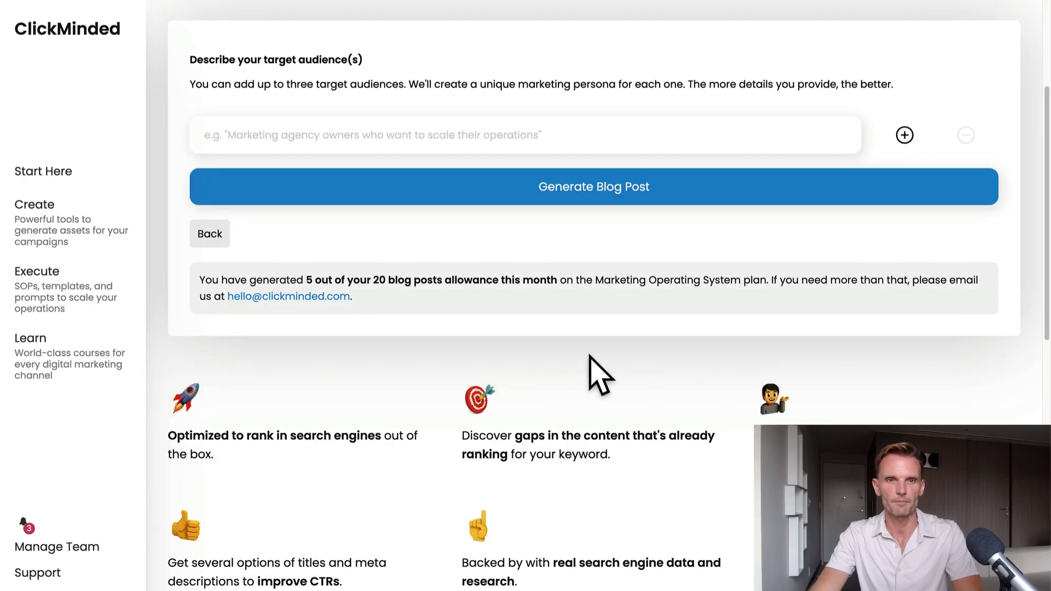
Describe two target audiences for the blog post: "nostalgic gamers" and "ebay resellers".
scroll(598, 375, up, 4)
click(498, 357)
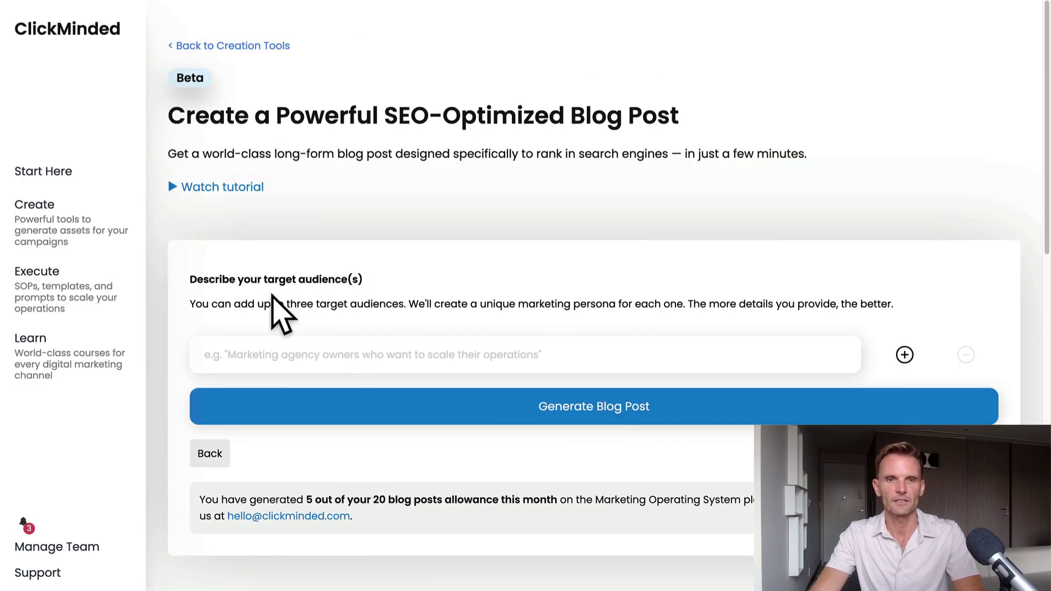
click(400, 352)
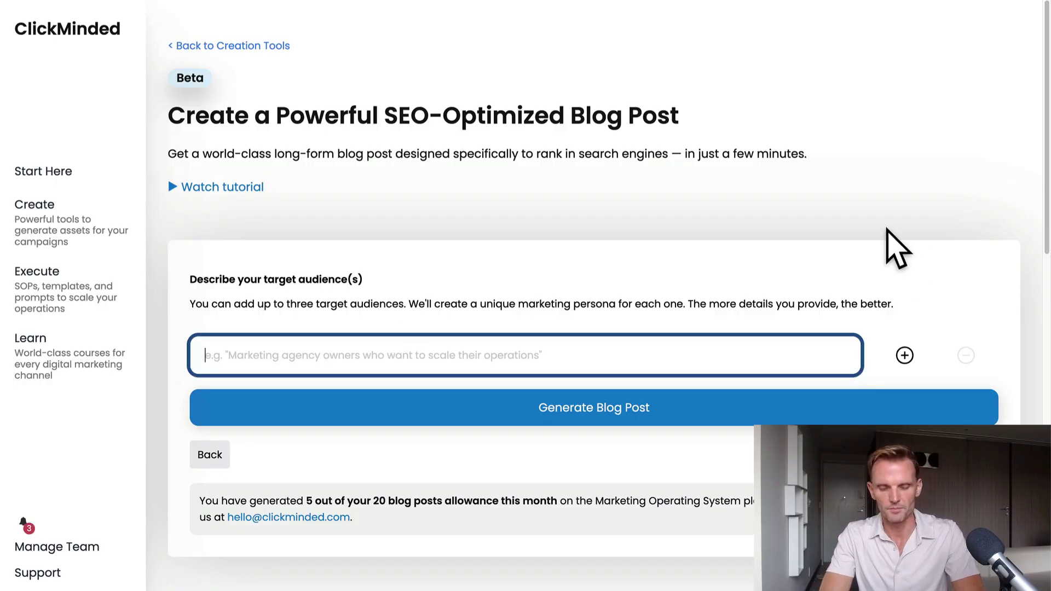
text(nostalgic gamers)
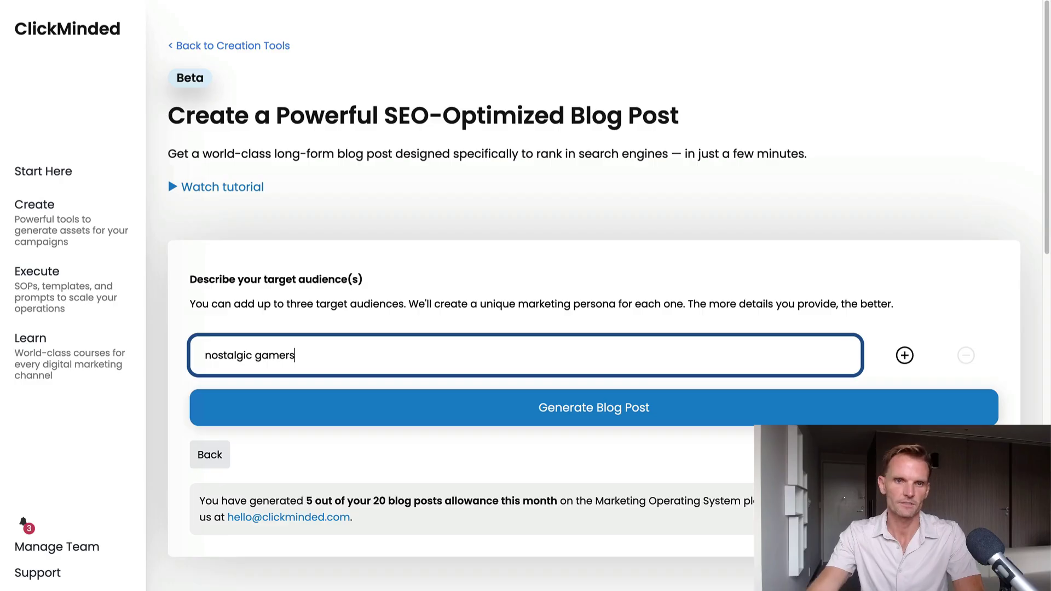
click(904, 355)
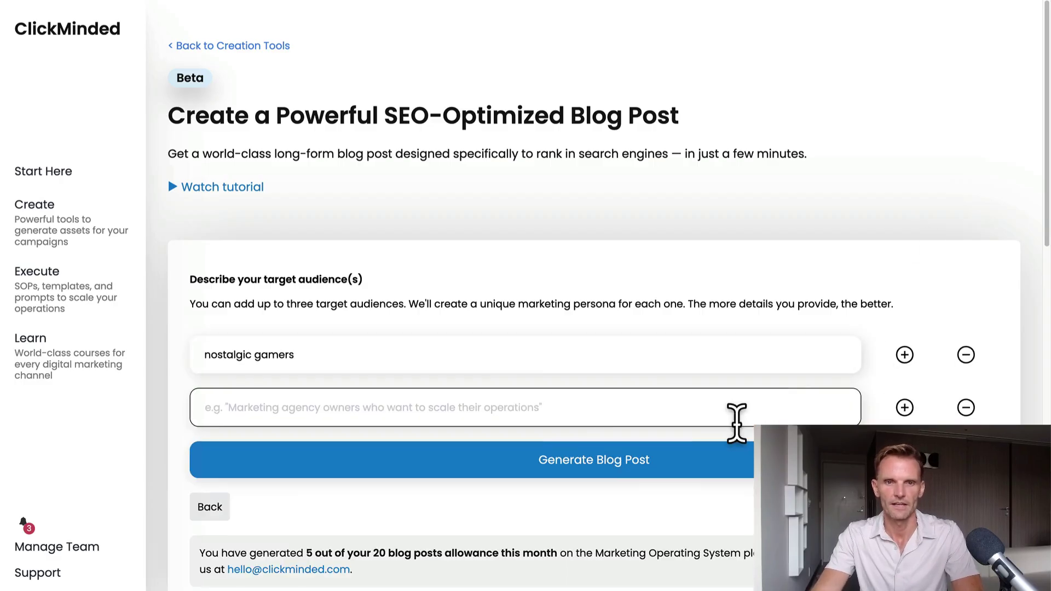
click(675, 418)
text(ebay resellers)
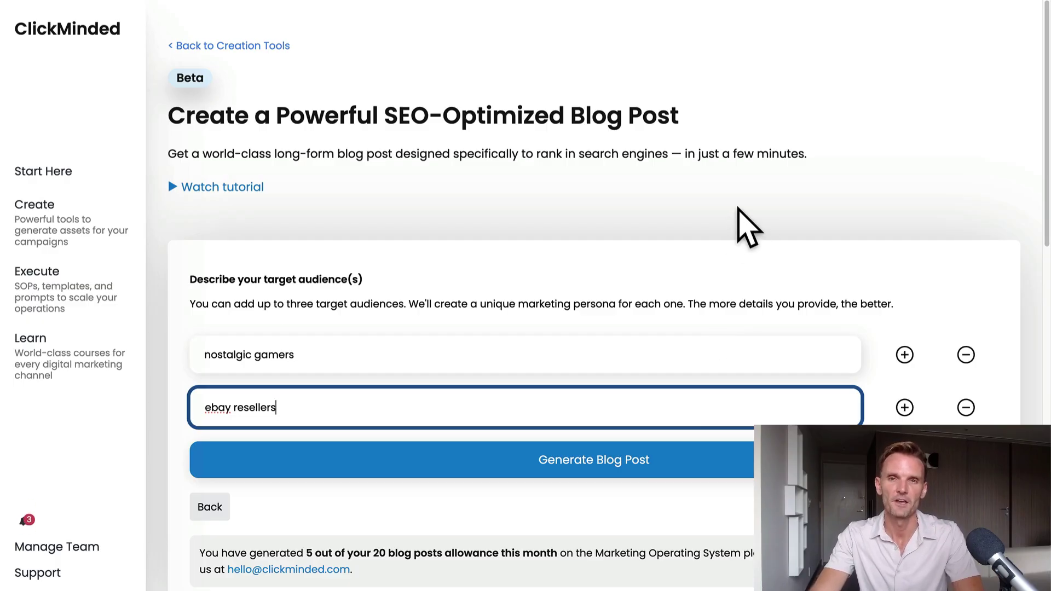
Generate the blog post and copy its share link.
click(559, 471)
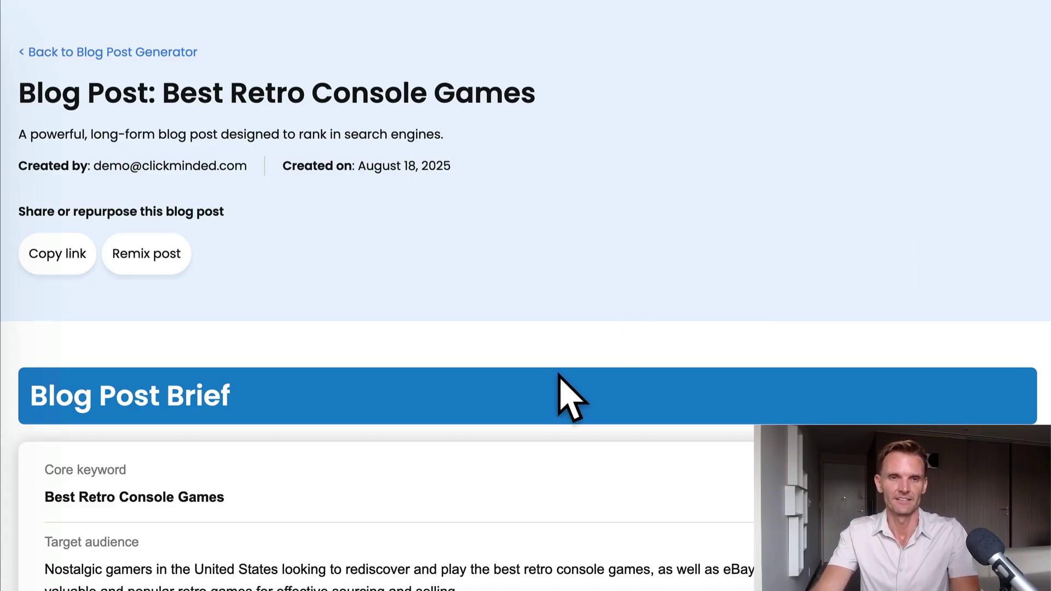
click(57, 259)
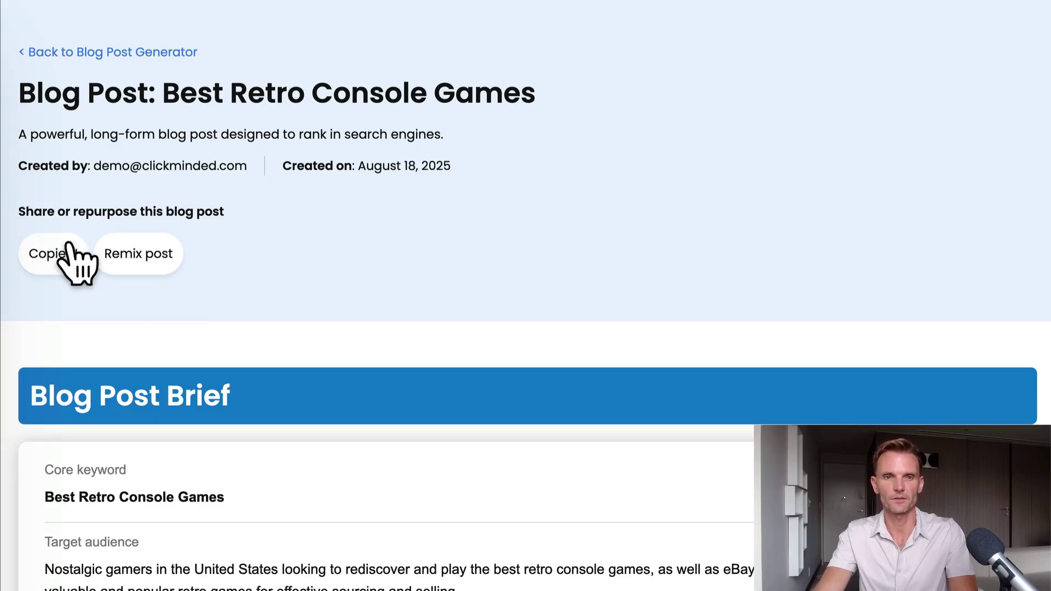
Review the blog post brief, including the core keyword, target audience, competitors and differentiator.
scroll(456, 263, down, 1)
scroll(456, 268, down, 5)
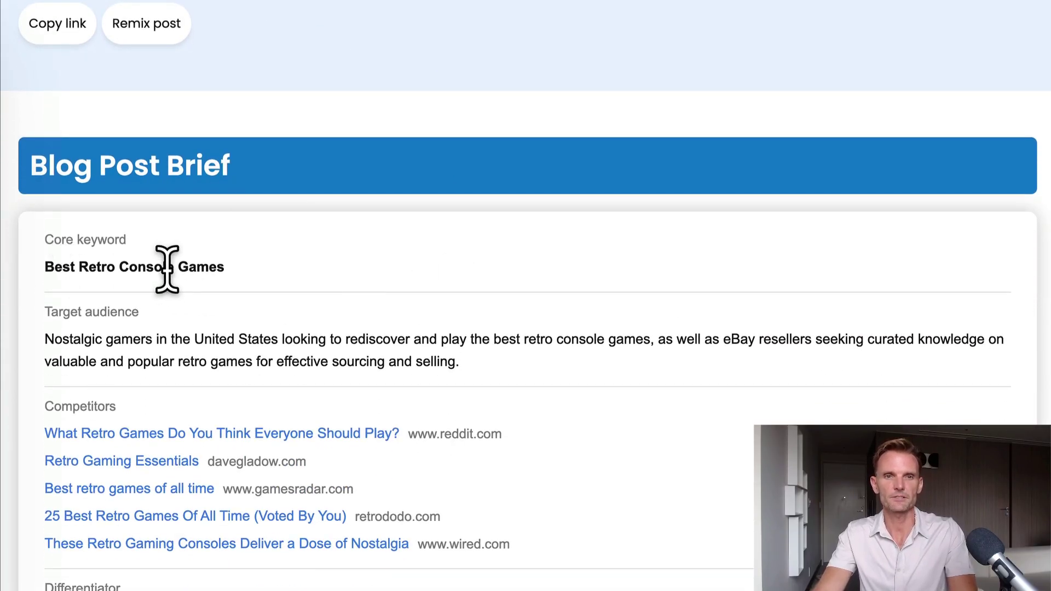
scroll(256, 271, down, 3)
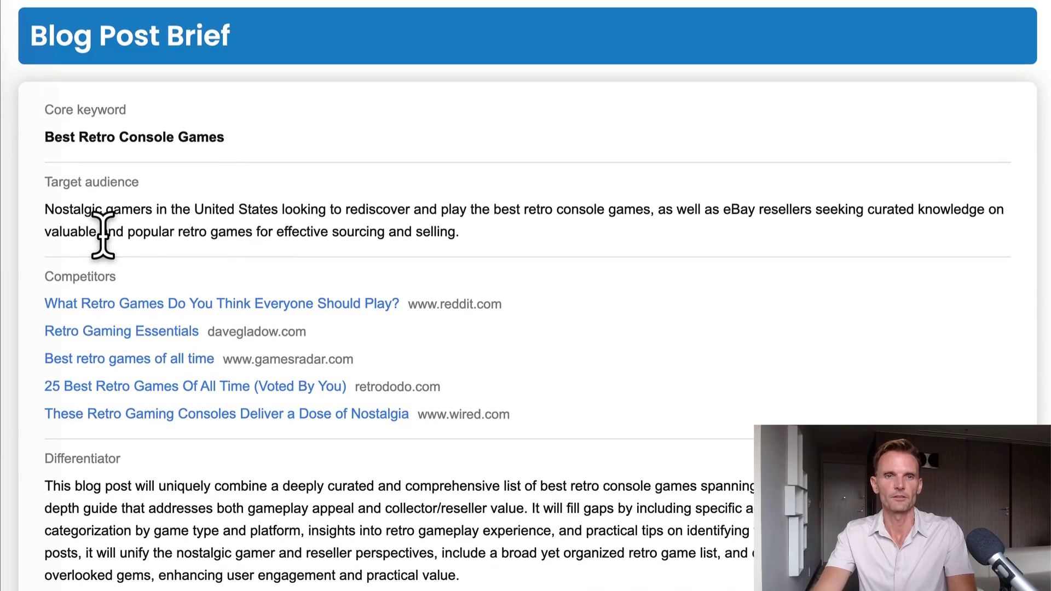
scroll(103, 236, down, 1)
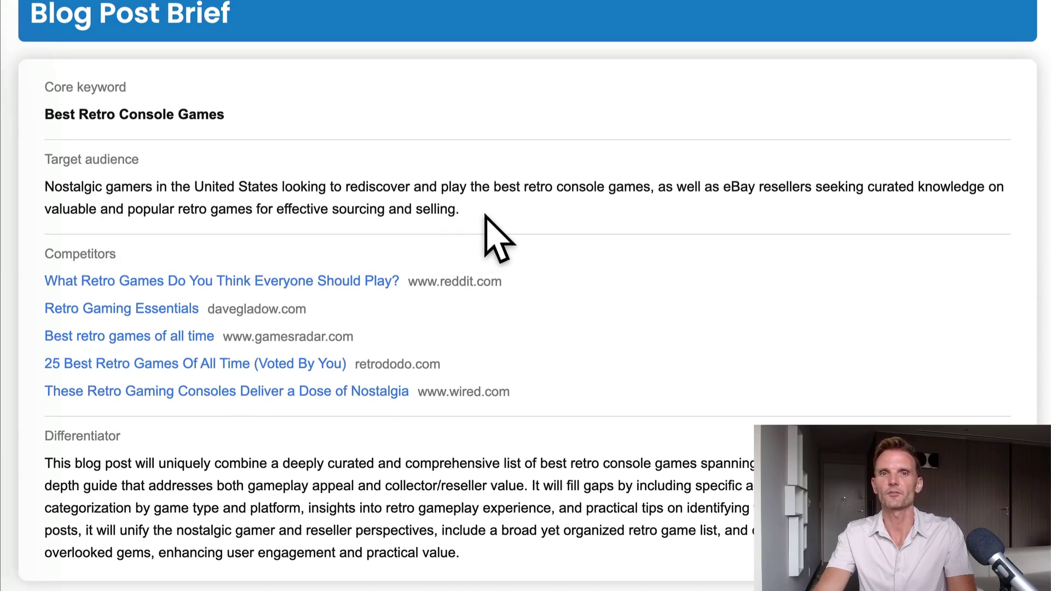
scroll(517, 236, down, 1)
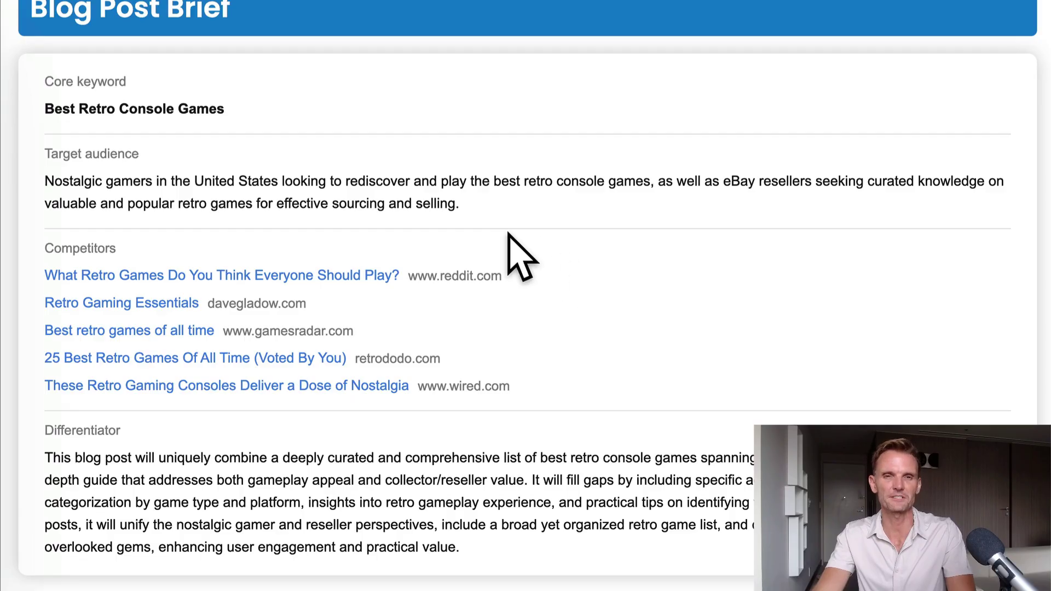
scroll(507, 232, down, 1)
scroll(411, 241, down, 5)
scroll(305, 241, up, 2)
scroll(296, 225, up, 7)
scroll(274, 384, down, 4)
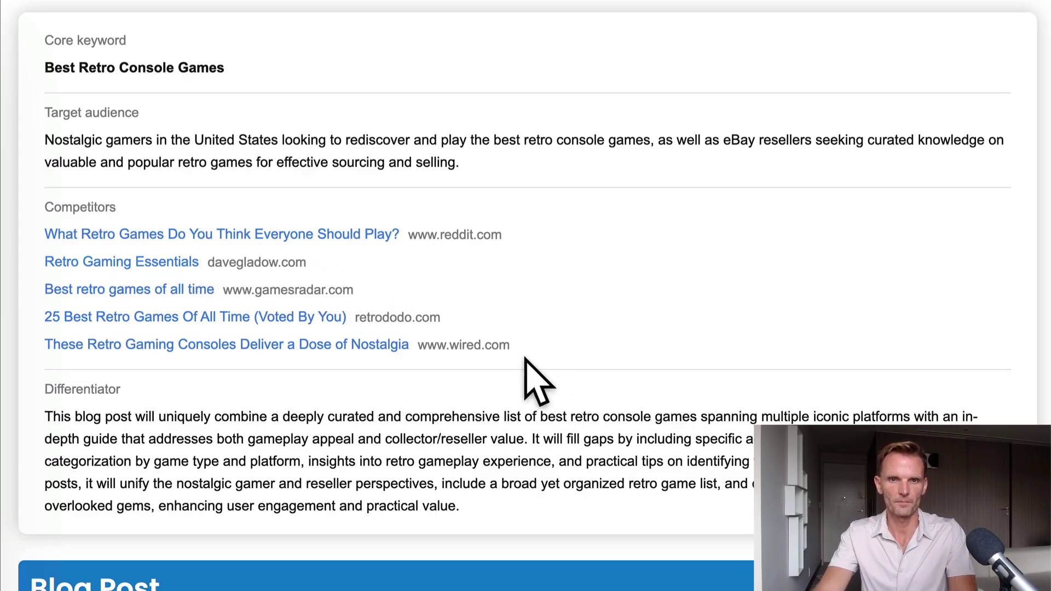
scroll(473, 328, down, 1)
scroll(473, 329, down, 5)
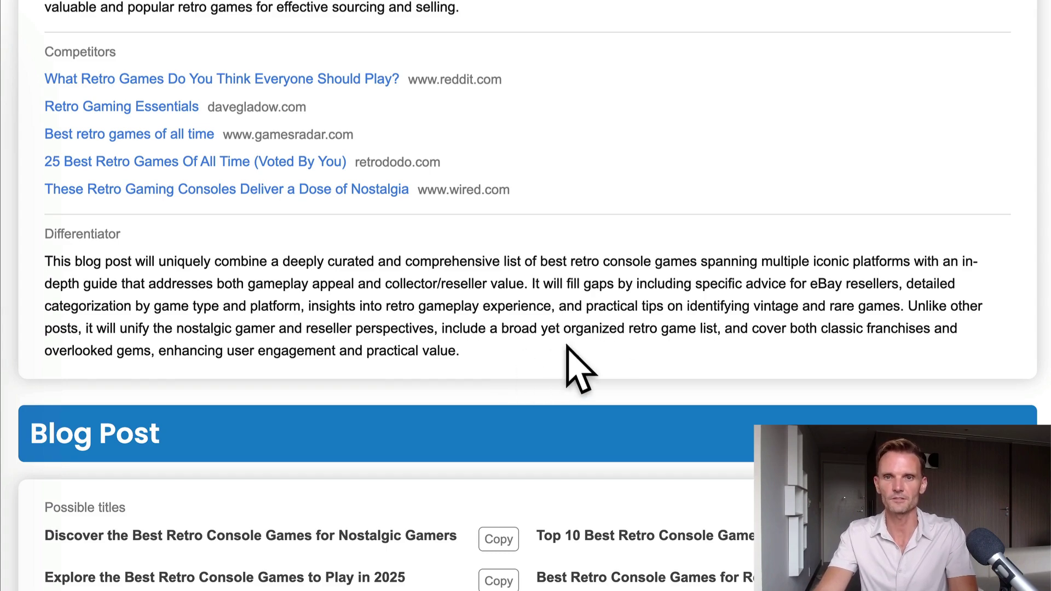
scroll(575, 294, down, 5)
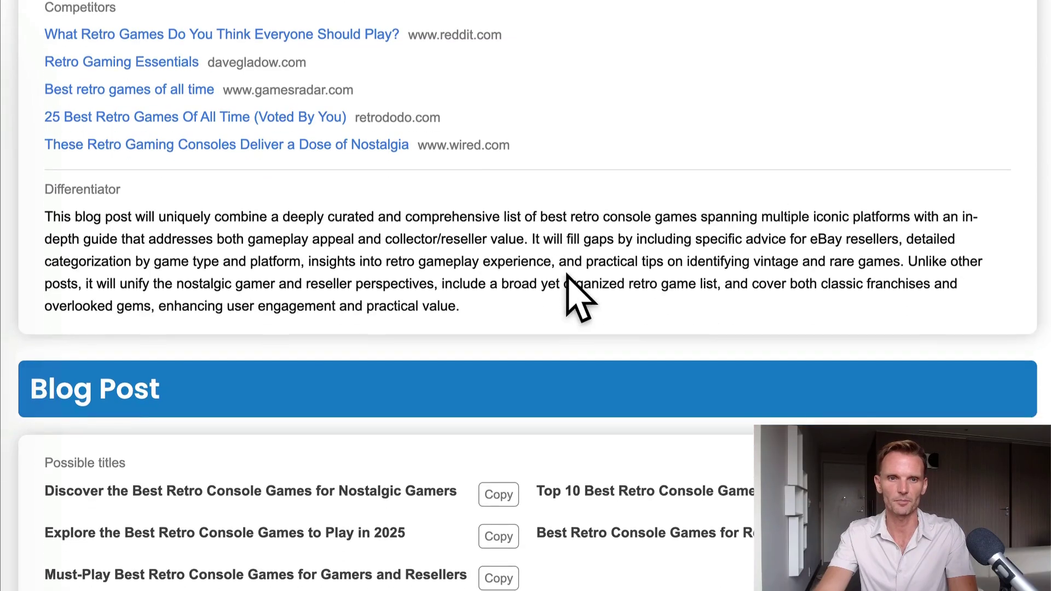
Copy the suggested titles "Discover the Best Retro Console Games for Nostalgic Gamers" and "Top 10 Best Retro Console Games Every Reseller Needs".
scroll(529, 282, down, 4)
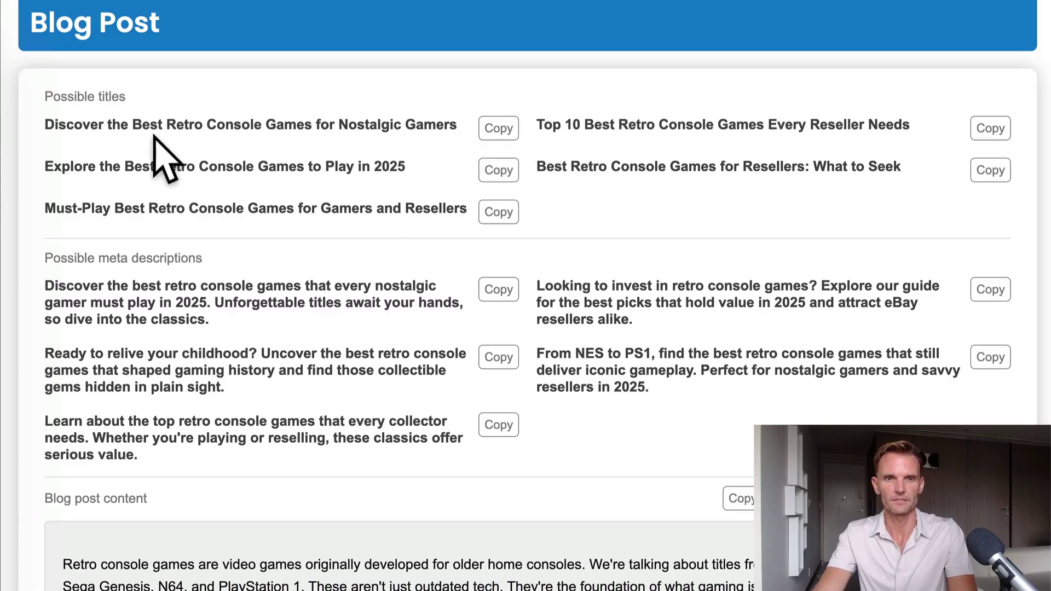
click(496, 129)
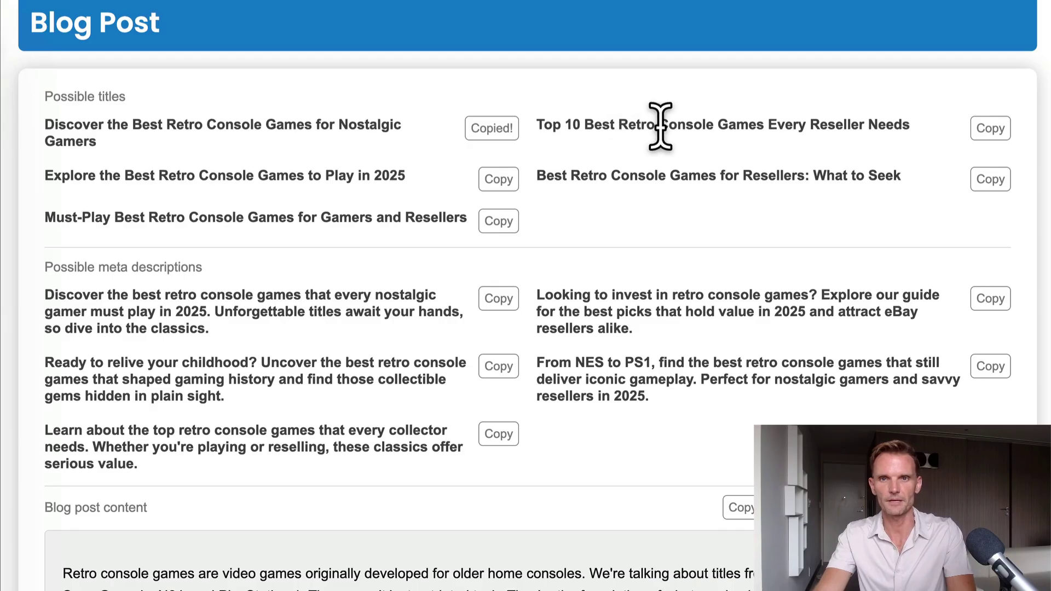
click(991, 129)
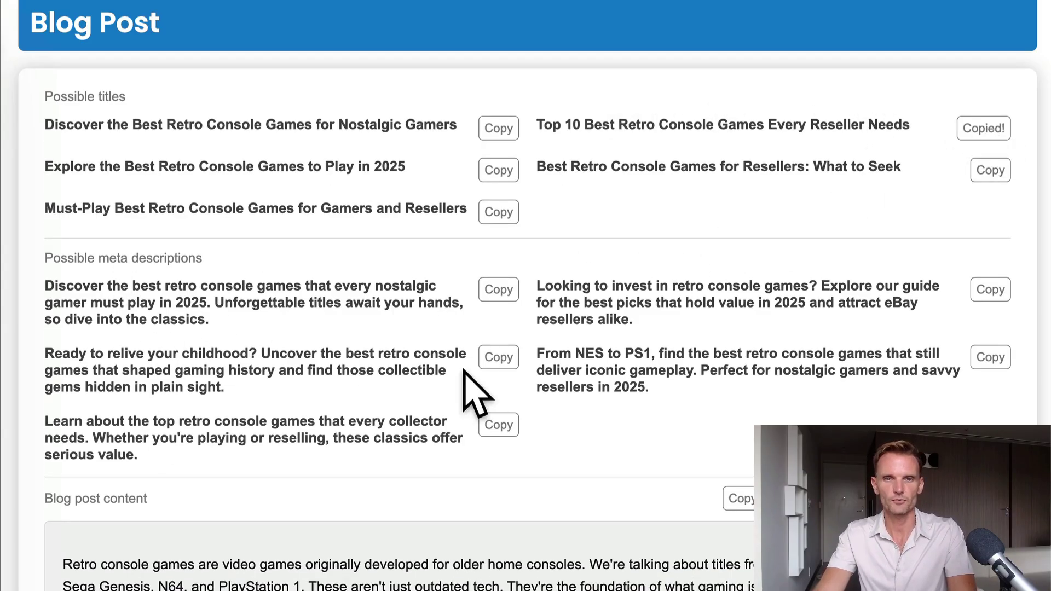
Read through the generated blog post content, from the introduction to the game lists for each console.
scroll(247, 302, down, 7)
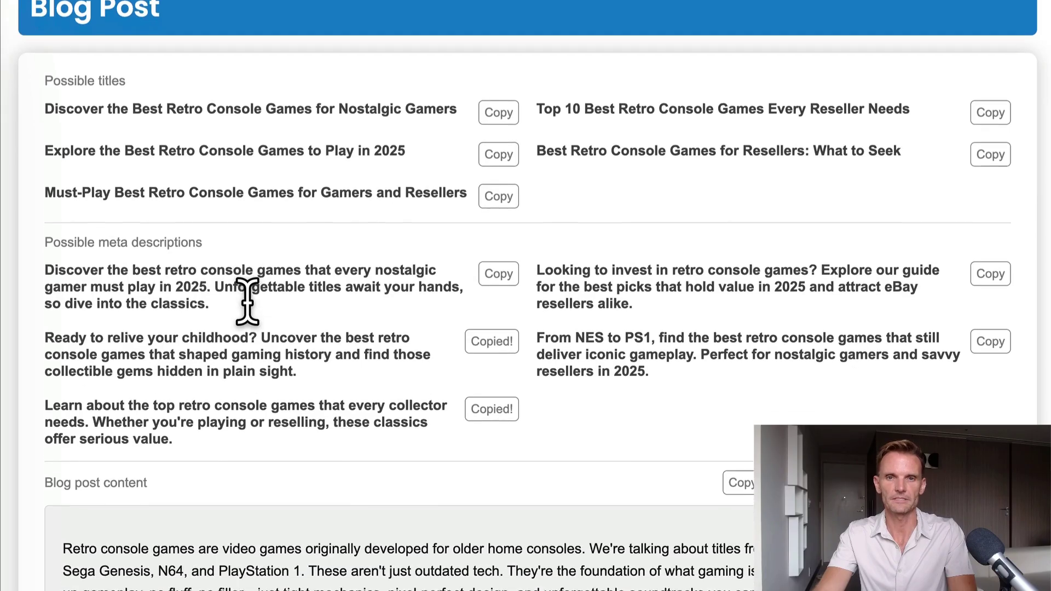
scroll(247, 303, down, 3)
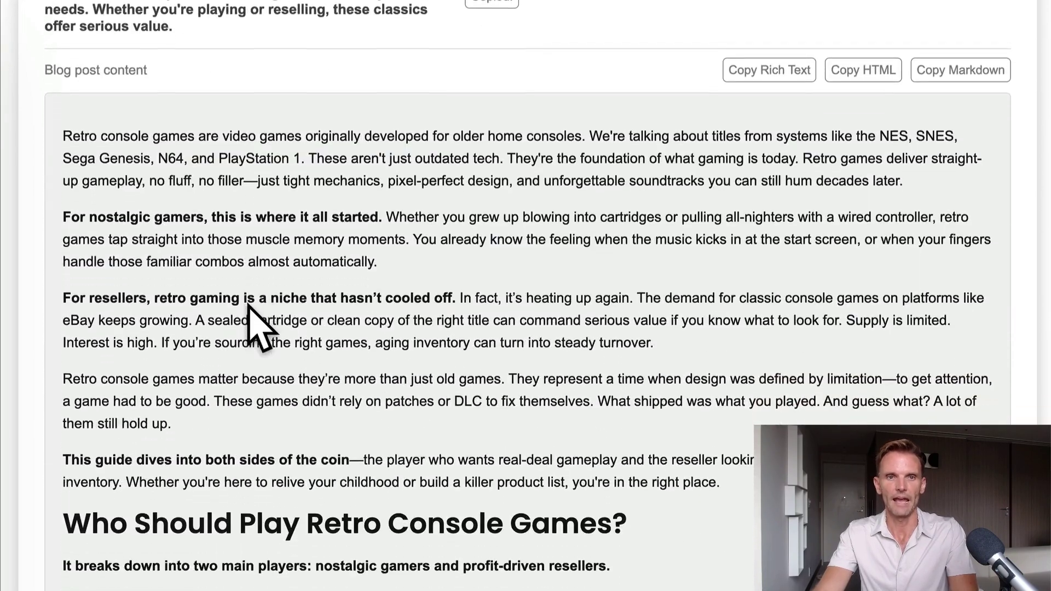
scroll(468, 299, down, 9)
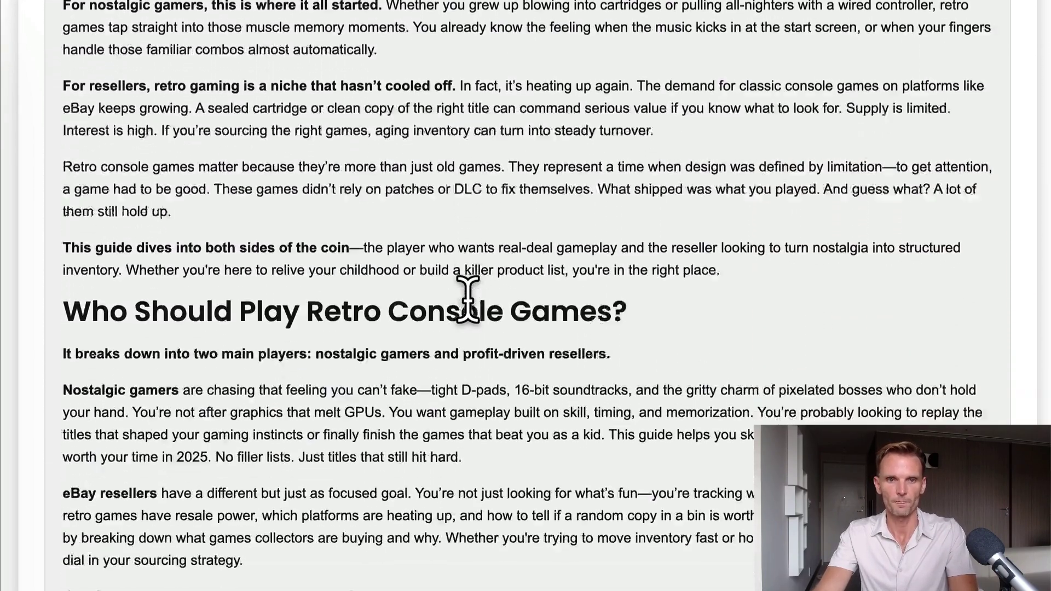
scroll(469, 304, down, 20)
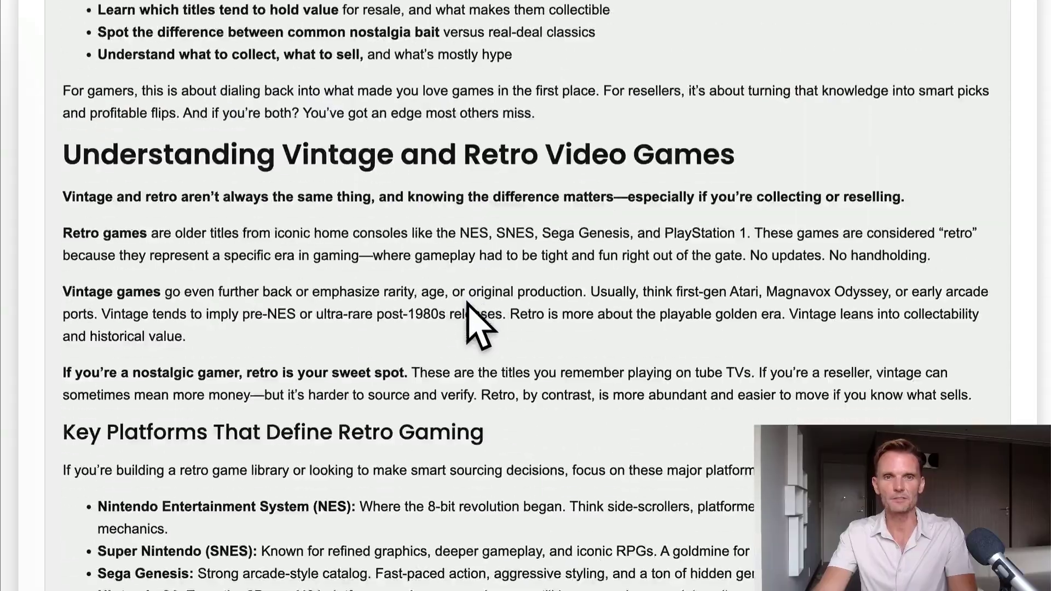
scroll(467, 302, down, 20)
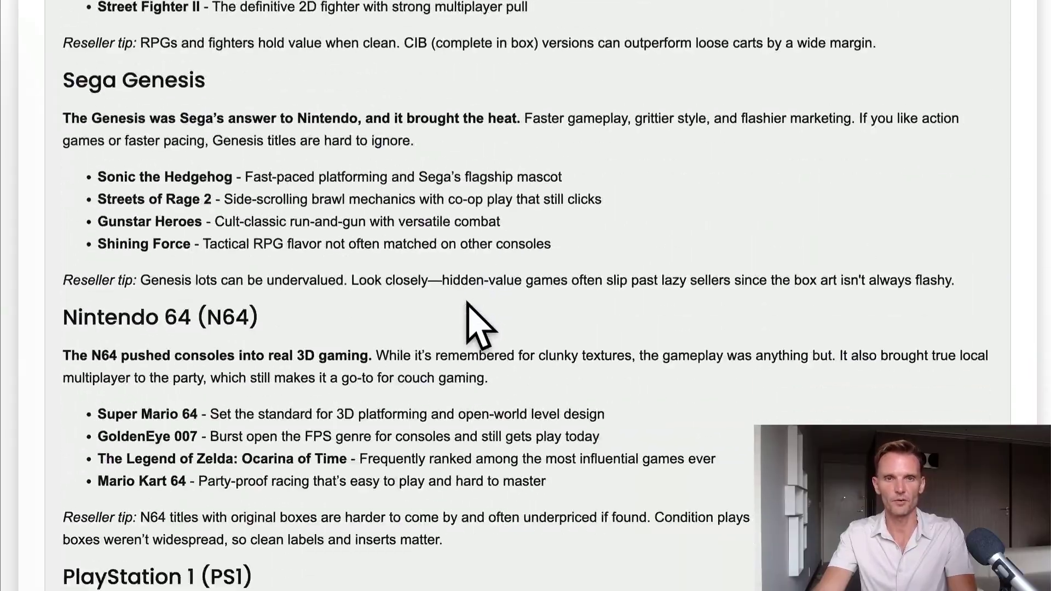
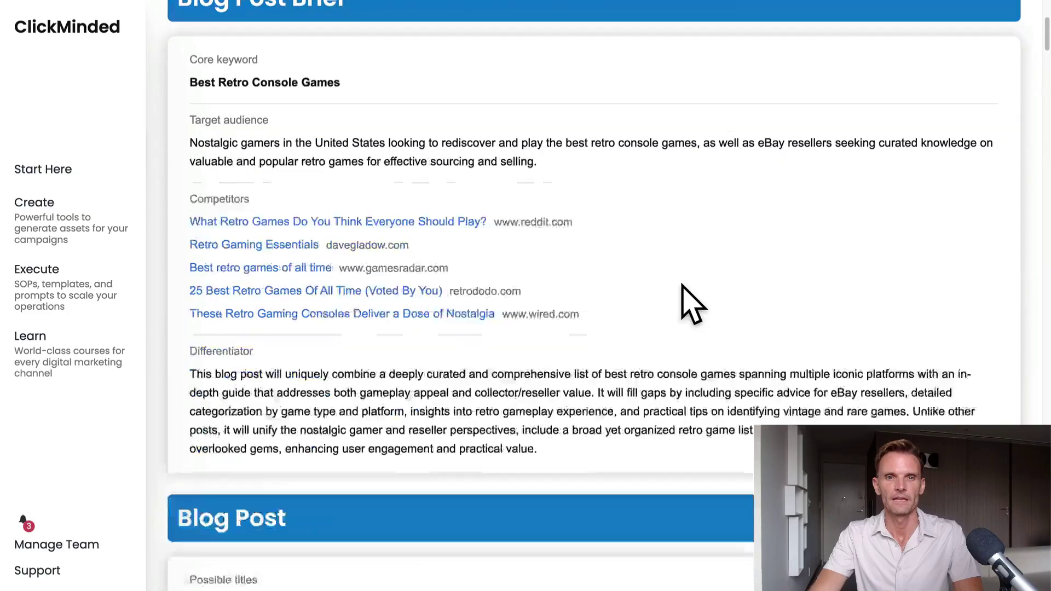
Remix the blog post for X/Twitter, Meta/Facebook, LinkedIn and Email Newsletter.
scroll(681, 305, up, 6)
scroll(493, 411, down, 1)
scroll(493, 410, up, 1)
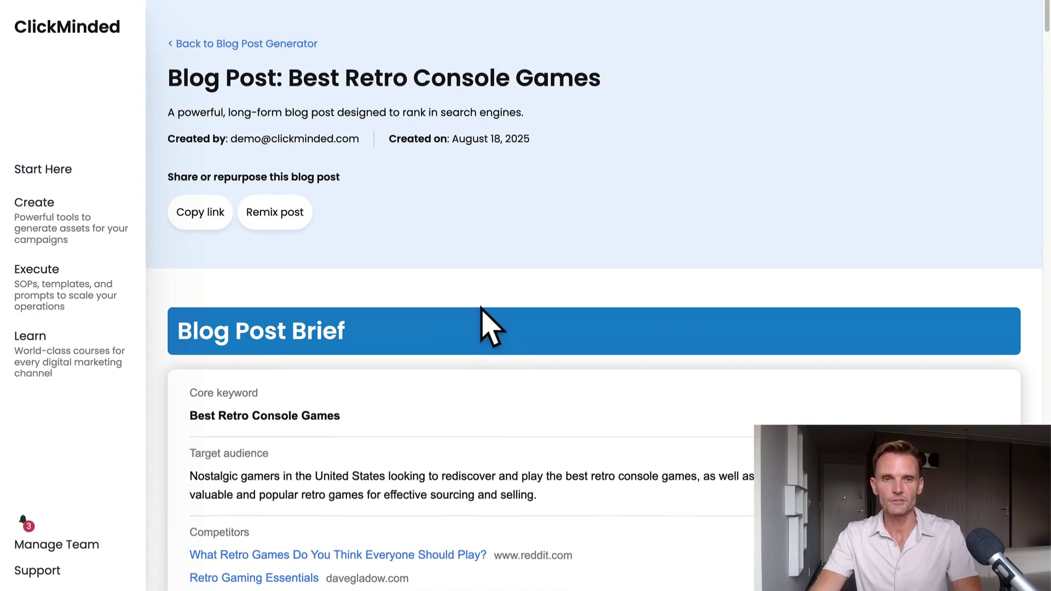
click(281, 217)
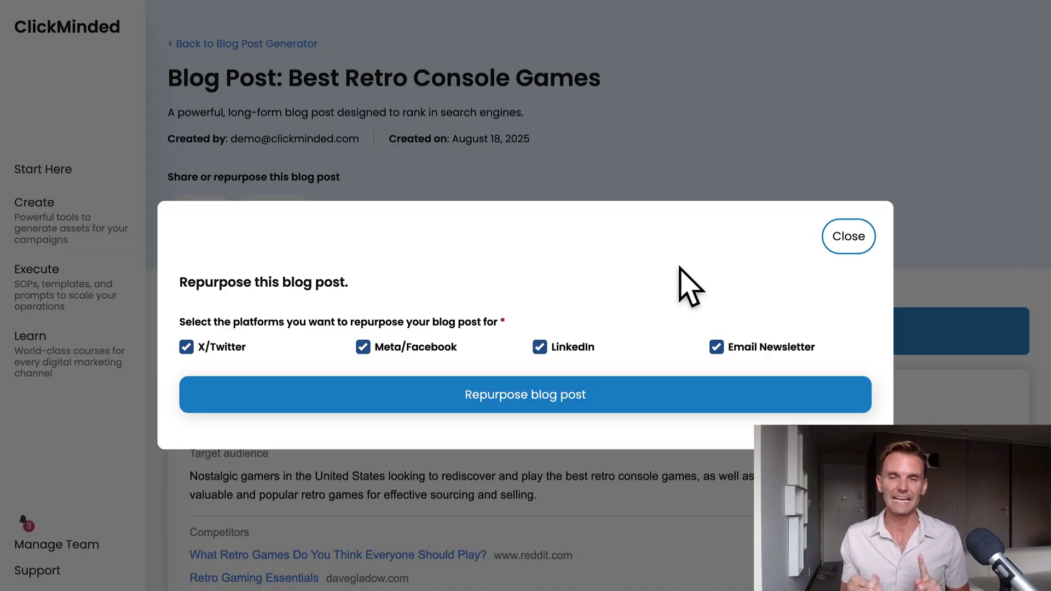
click(716, 348)
click(582, 350)
click(598, 353)
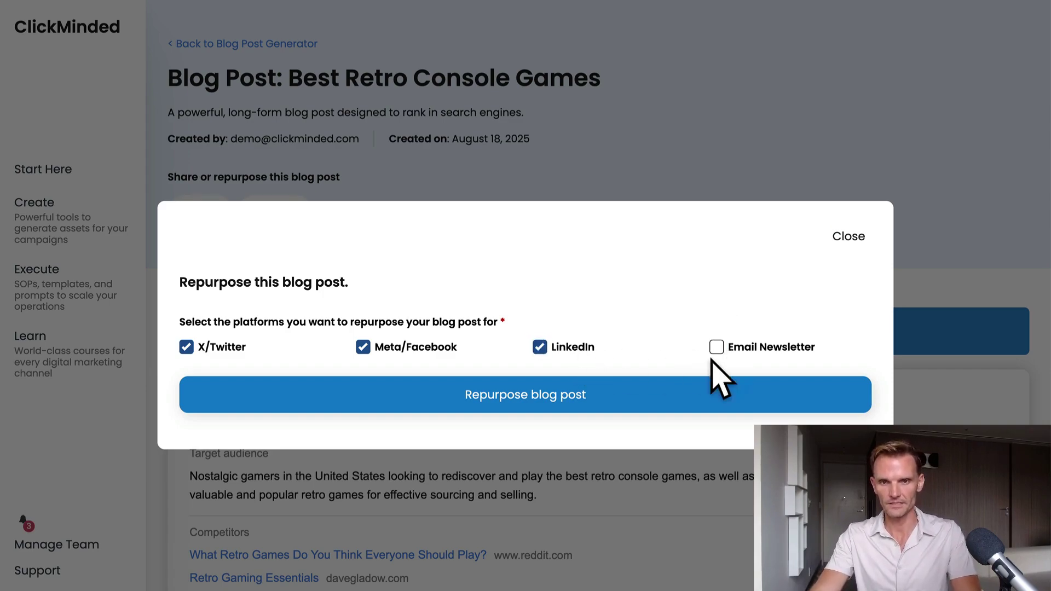
click(716, 348)
click(523, 408)
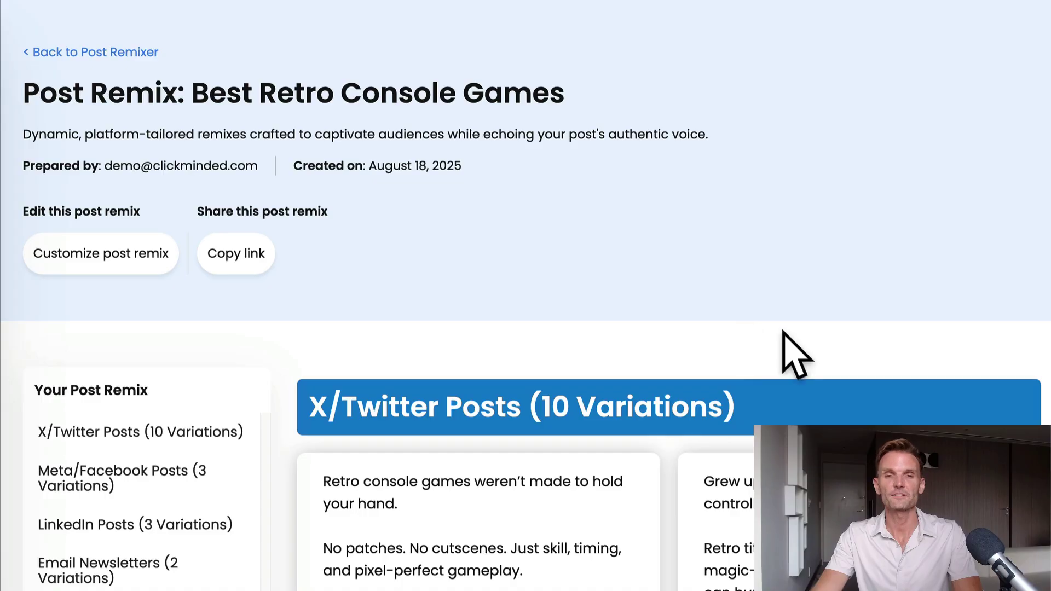
Review the X/Twitter post variations in the generated post remix.
scroll(779, 402, down, 1)
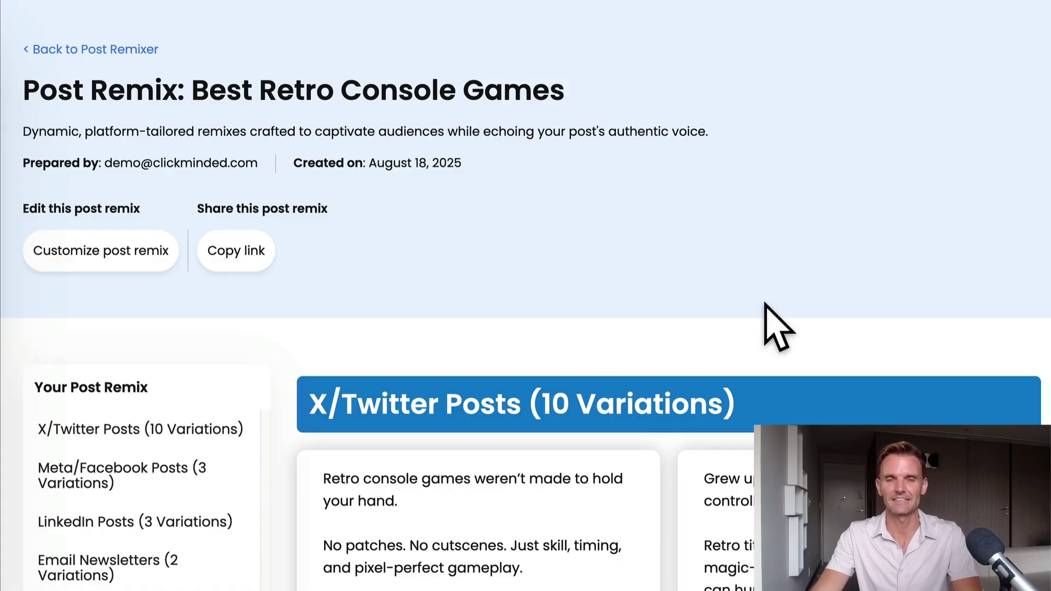
scroll(758, 323, down, 5)
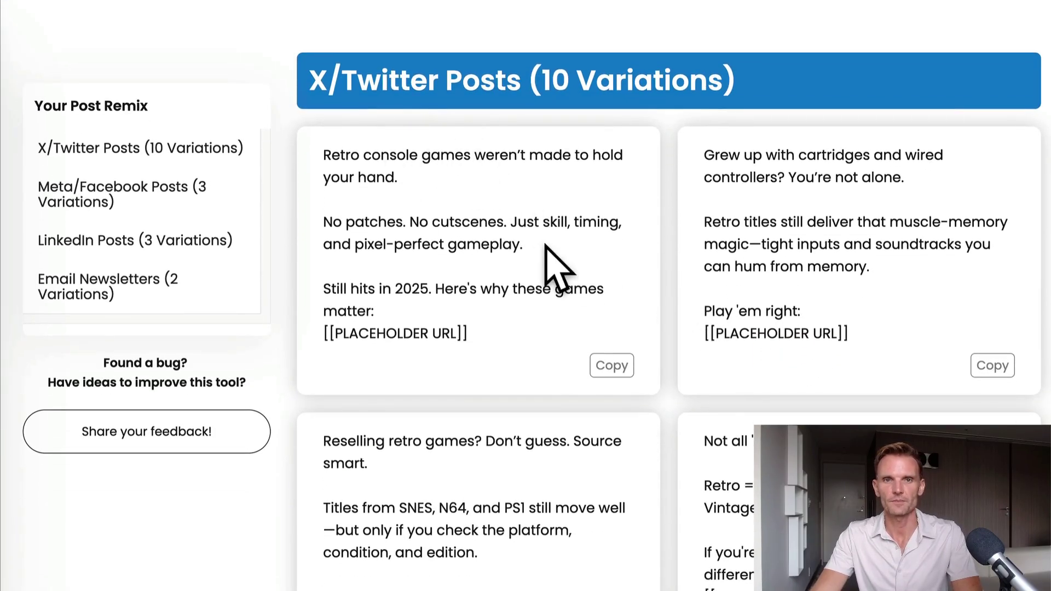
scroll(548, 281, down, 1)
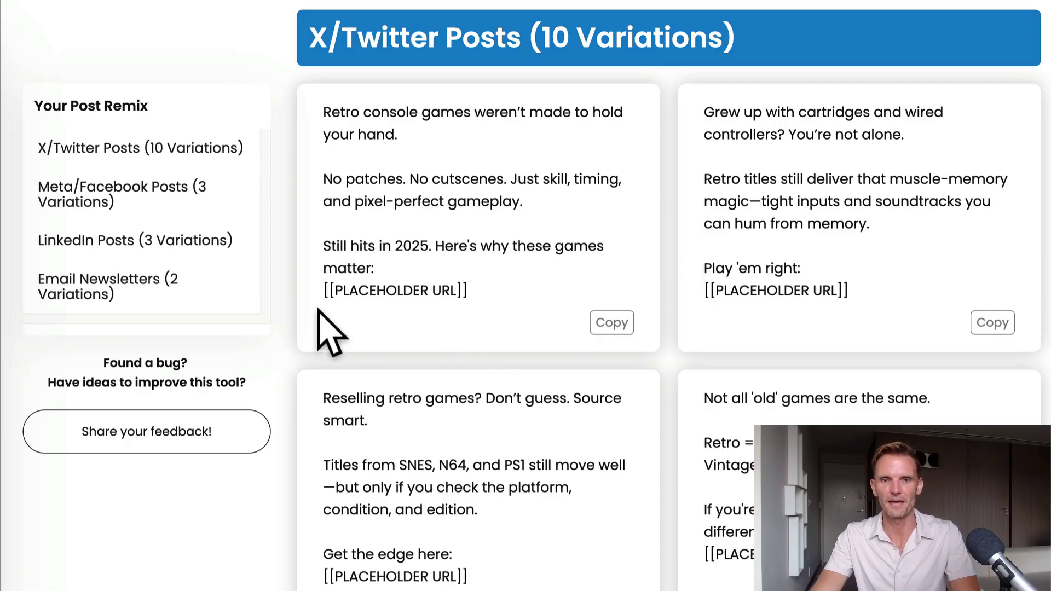
scroll(572, 400, down, 3)
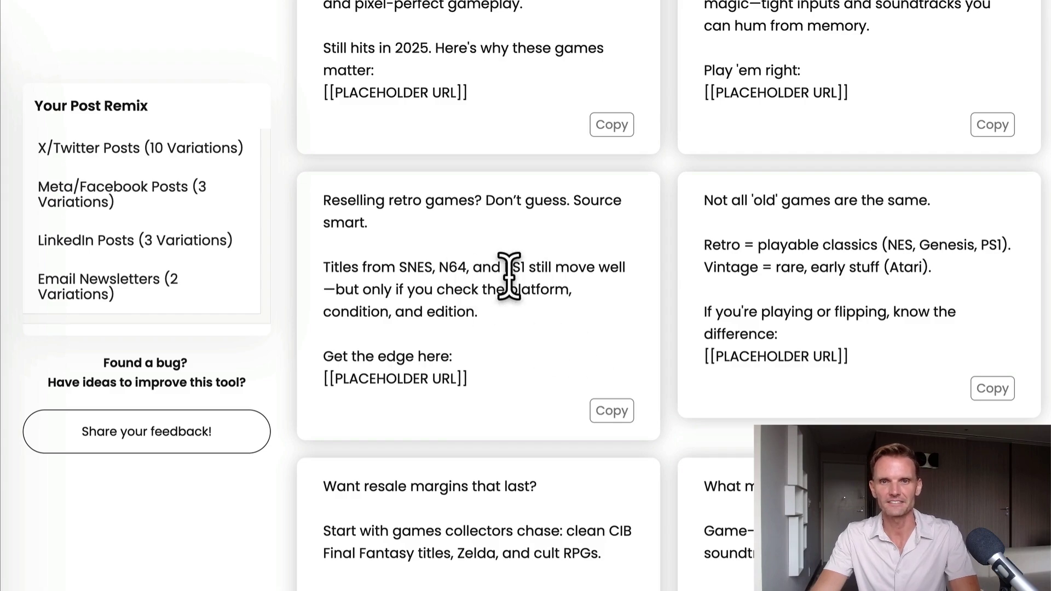
Read through the remaining X/Twitter posts and the Meta/Facebook and LinkedIn post variations in the remix.
scroll(514, 340, down, 1)
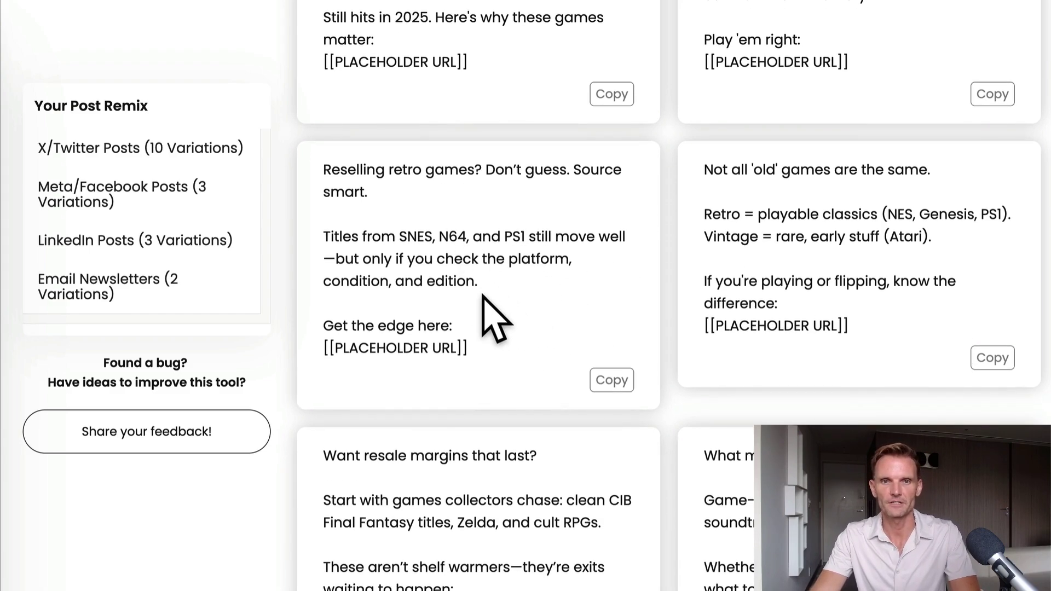
scroll(705, 307, down, 4)
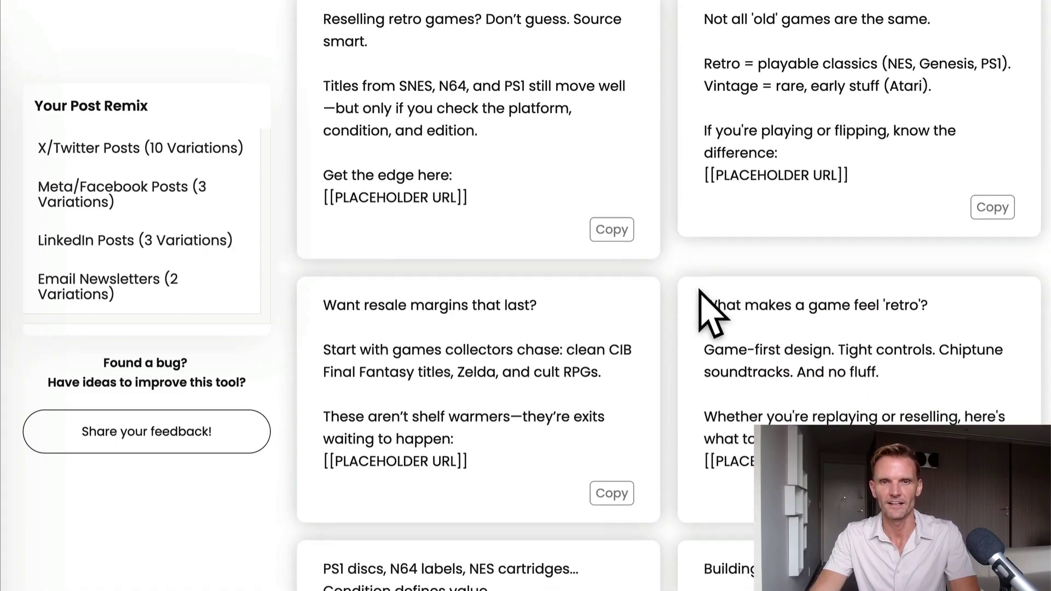
scroll(701, 292, down, 15)
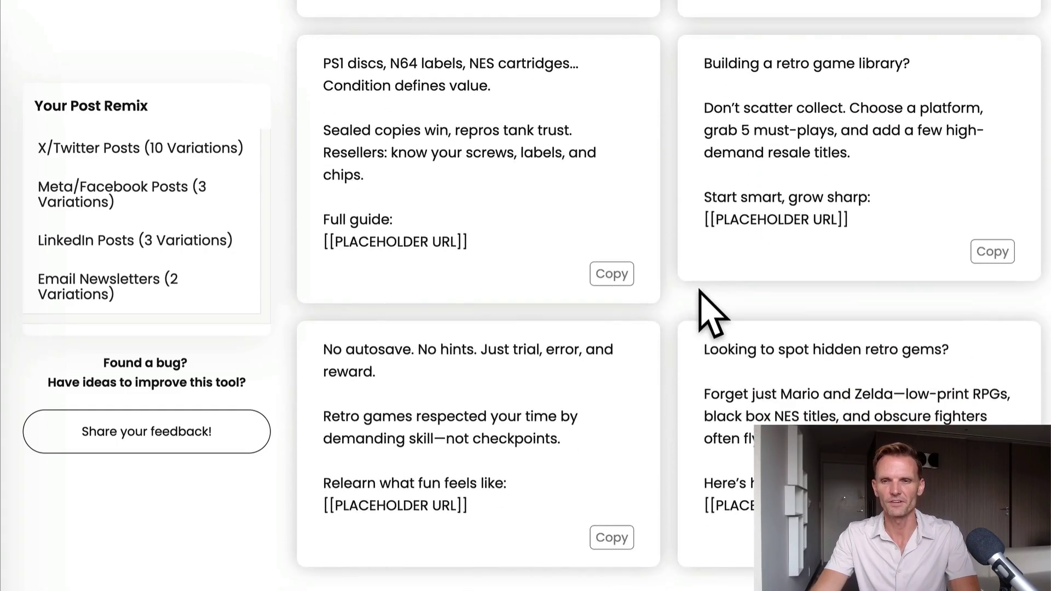
scroll(702, 293, down, 6)
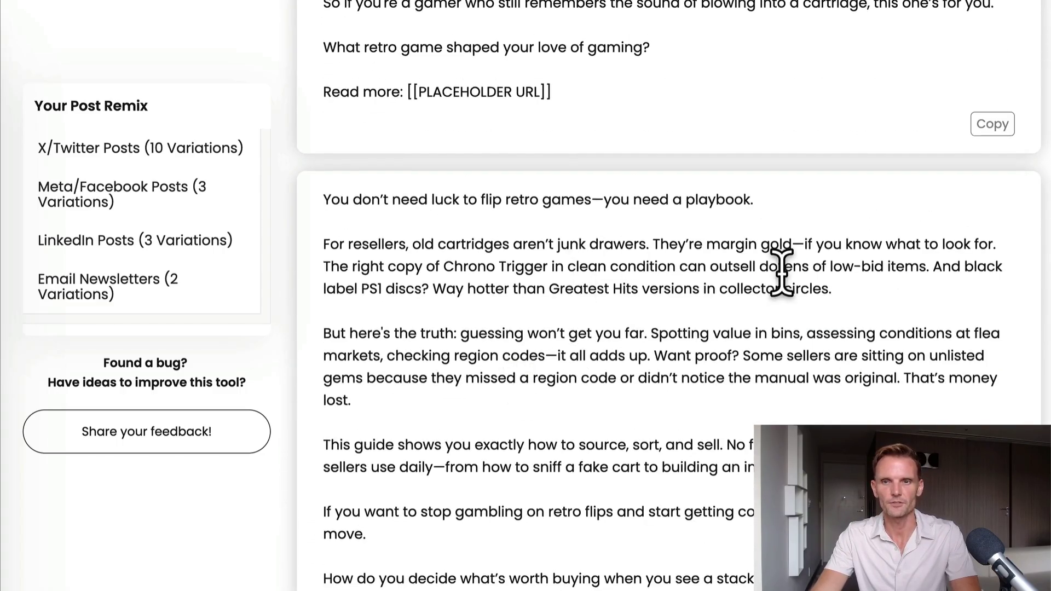
scroll(781, 272, down, 8)
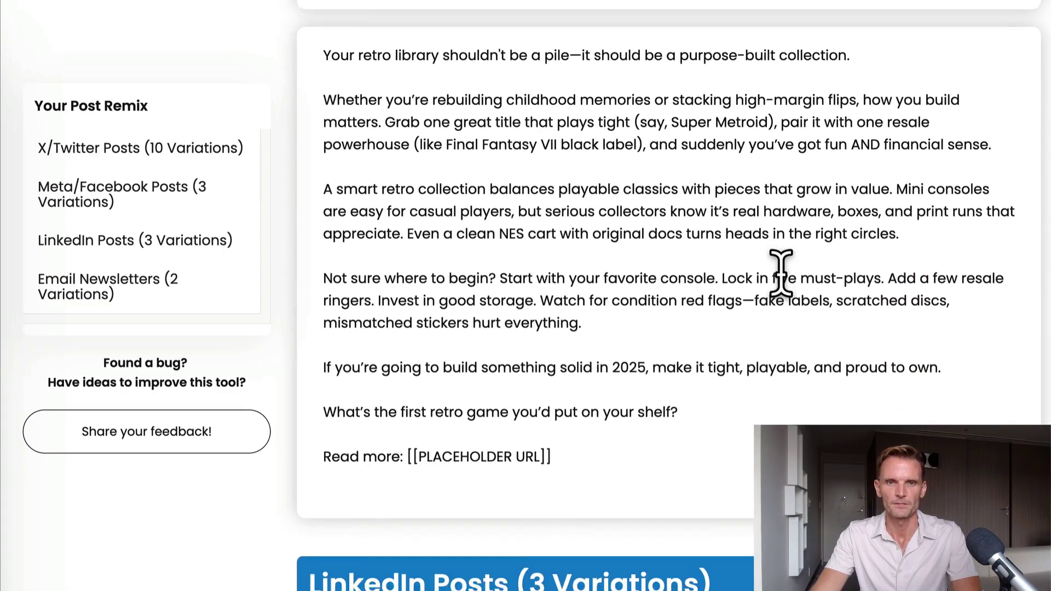
scroll(782, 272, down, 1)
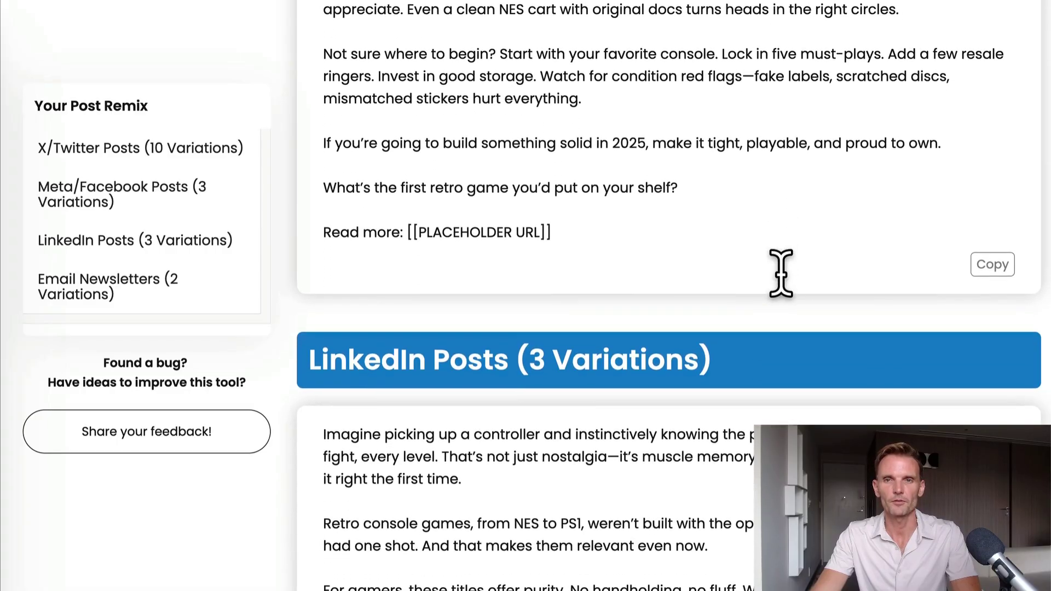
scroll(781, 274, down, 1)
scroll(781, 277, down, 3)
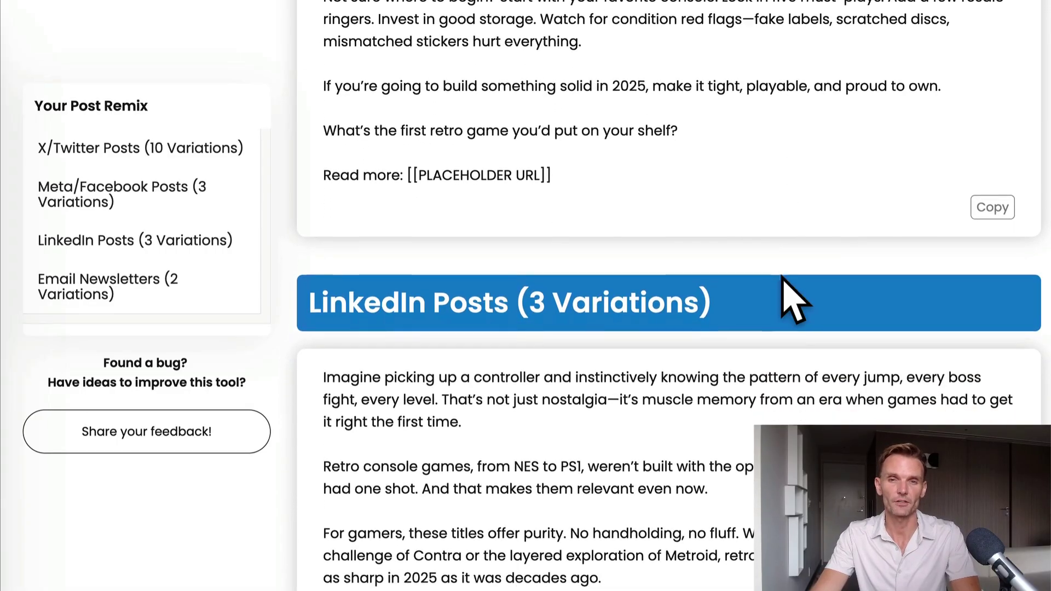
scroll(781, 277, down, 4)
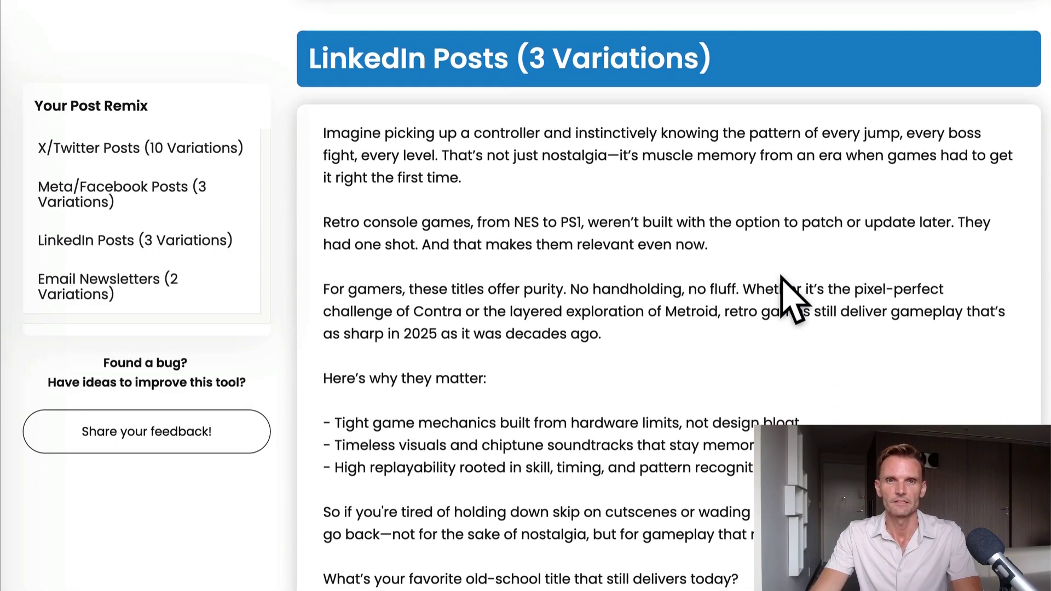
scroll(608, 258, down, 20)
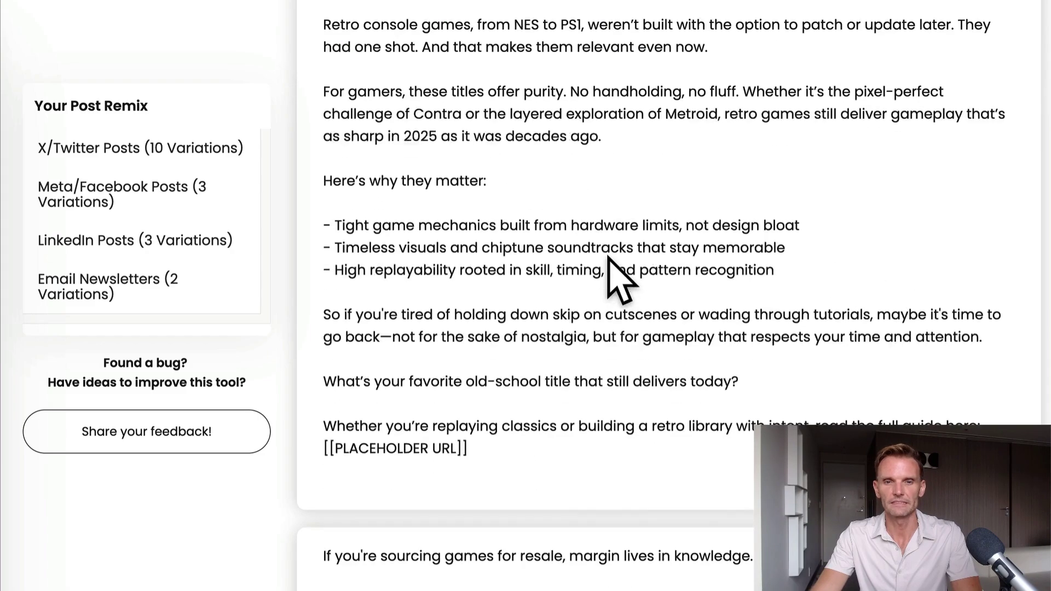
scroll(608, 256, down, 12)
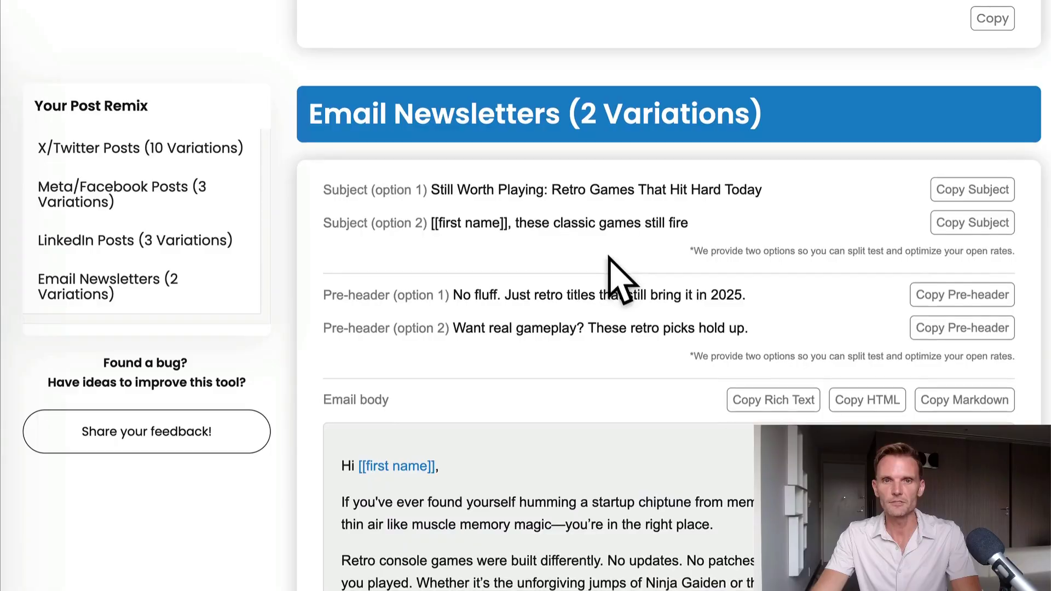
Copy the first newsletter's subject "Still Worth Playing: Retro Games That Hit Hard Today", its first pre-header option and the email body.
scroll(553, 233, down, 1)
scroll(553, 233, down, 1)
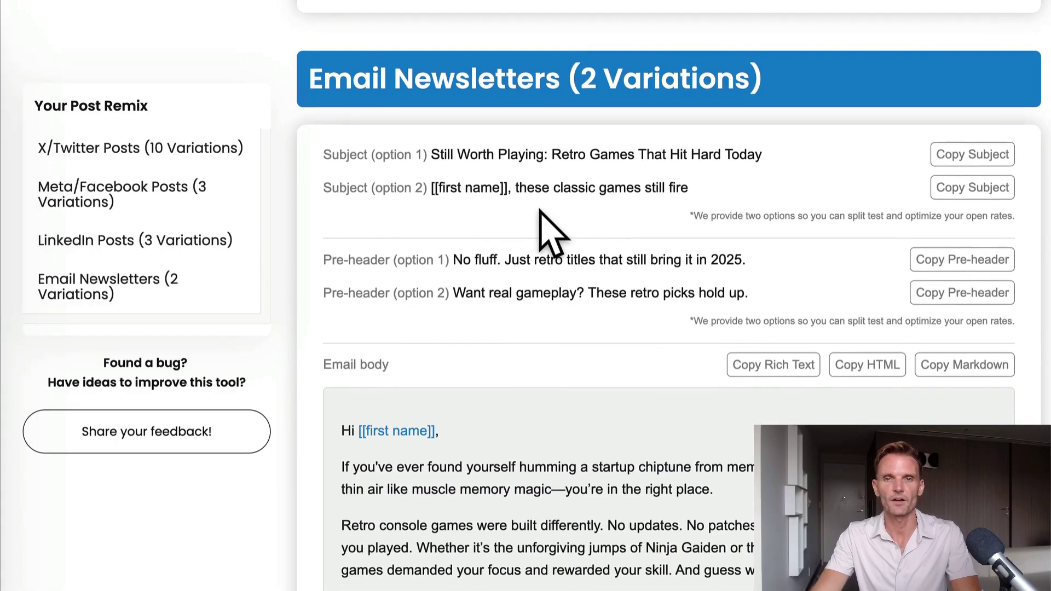
click(953, 153)
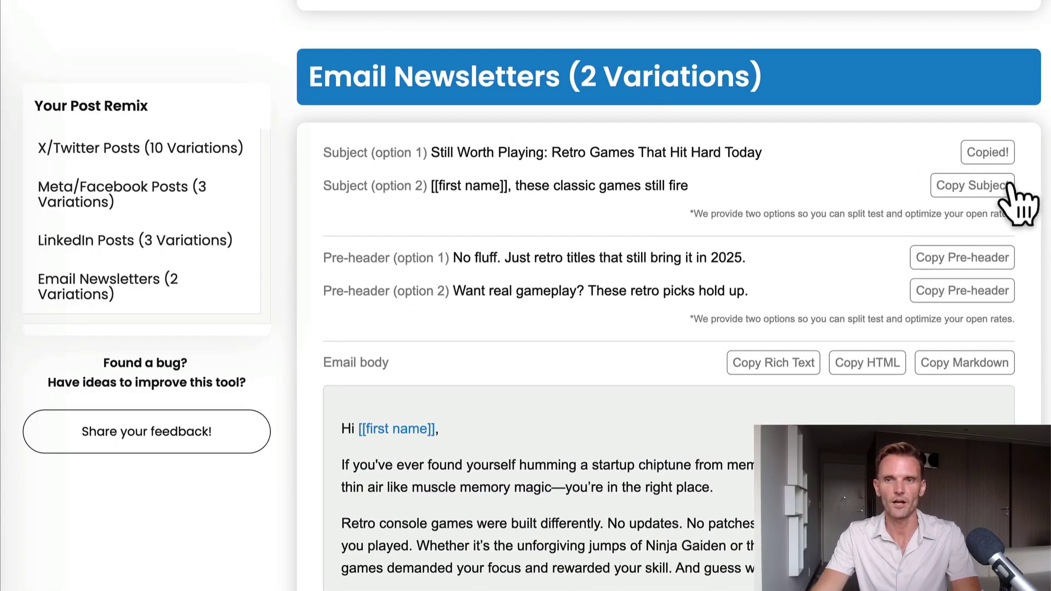
click(962, 261)
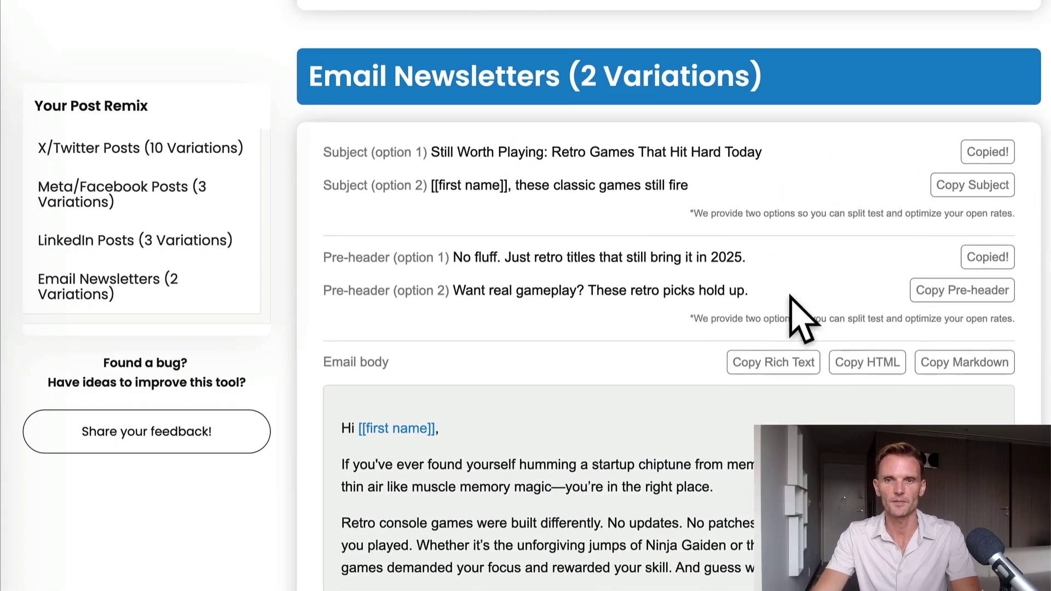
scroll(793, 305, down, 5)
click(960, 99)
scroll(657, 270, down, 10)
scroll(651, 249, up, 20)
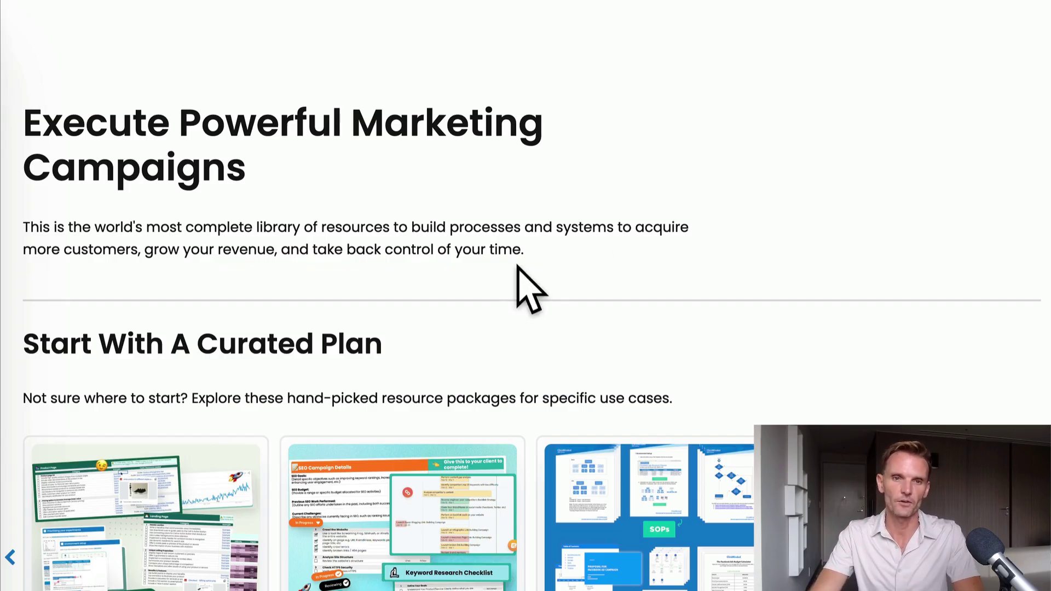
Display the filter options for the library of SOPs, templates and prompts and expand the full platform list.
scroll(518, 351, down, 2)
scroll(490, 408, down, 6)
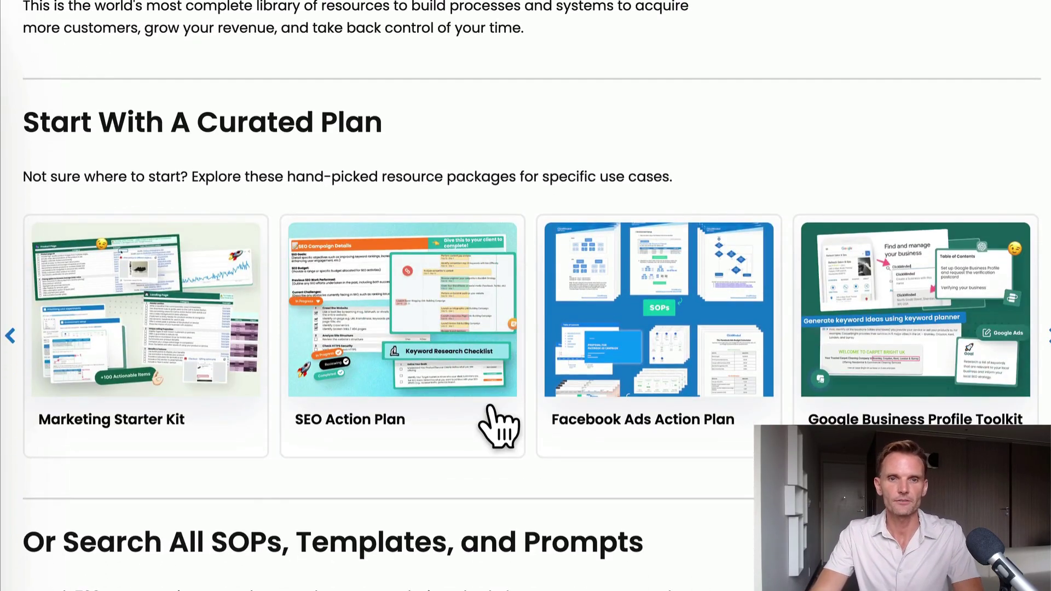
scroll(492, 422, down, 3)
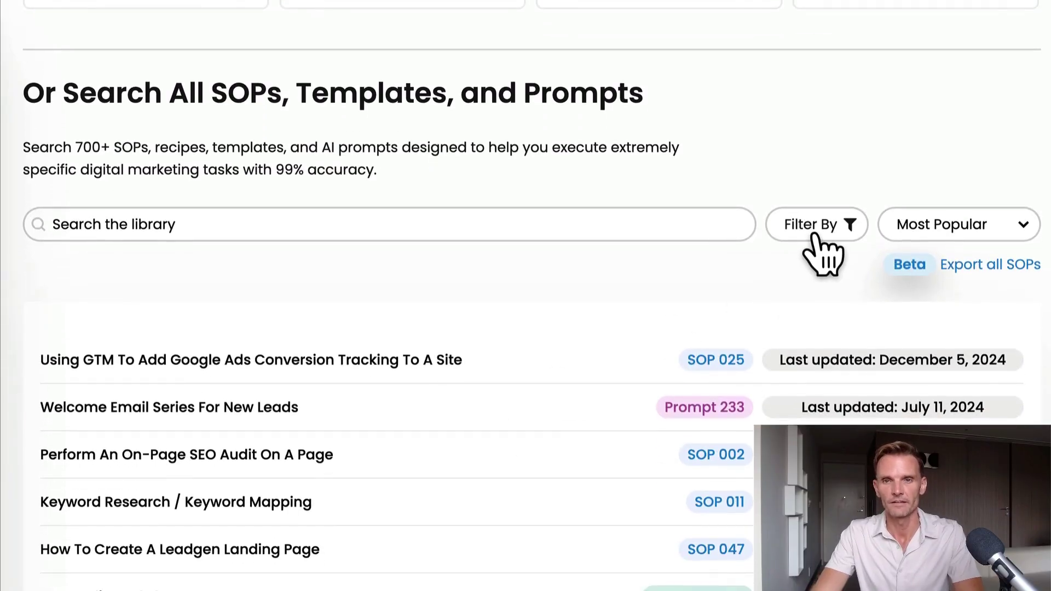
scroll(810, 236, down, 1)
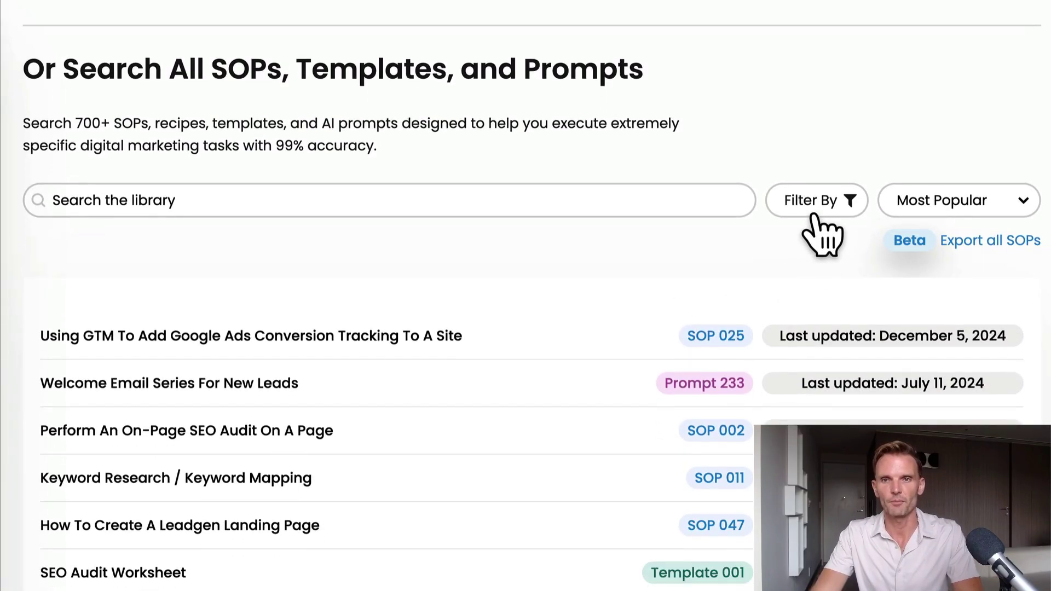
click(815, 208)
scroll(556, 368, down, 2)
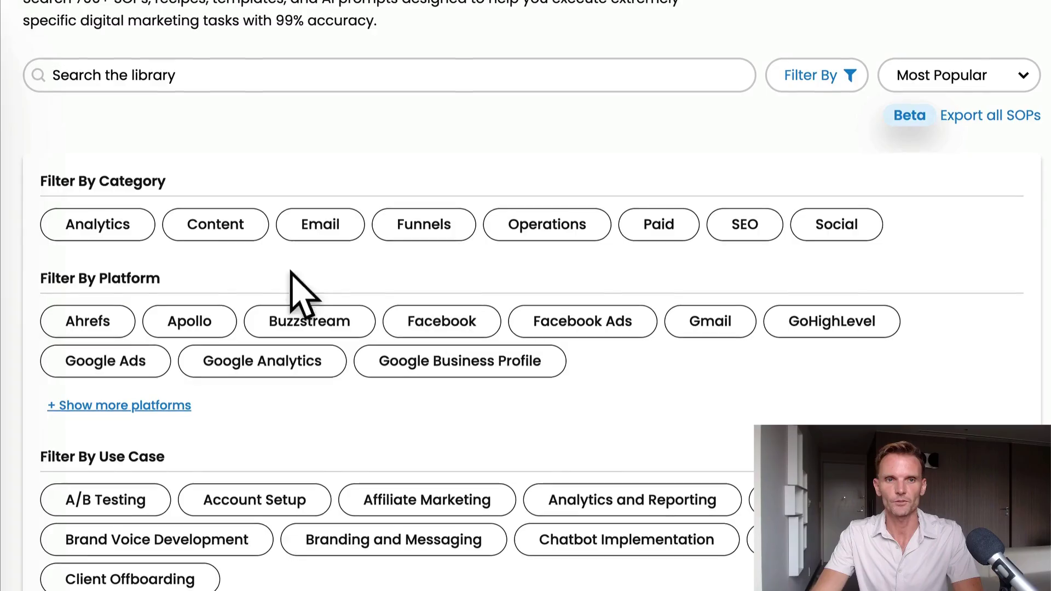
scroll(339, 241, down, 2)
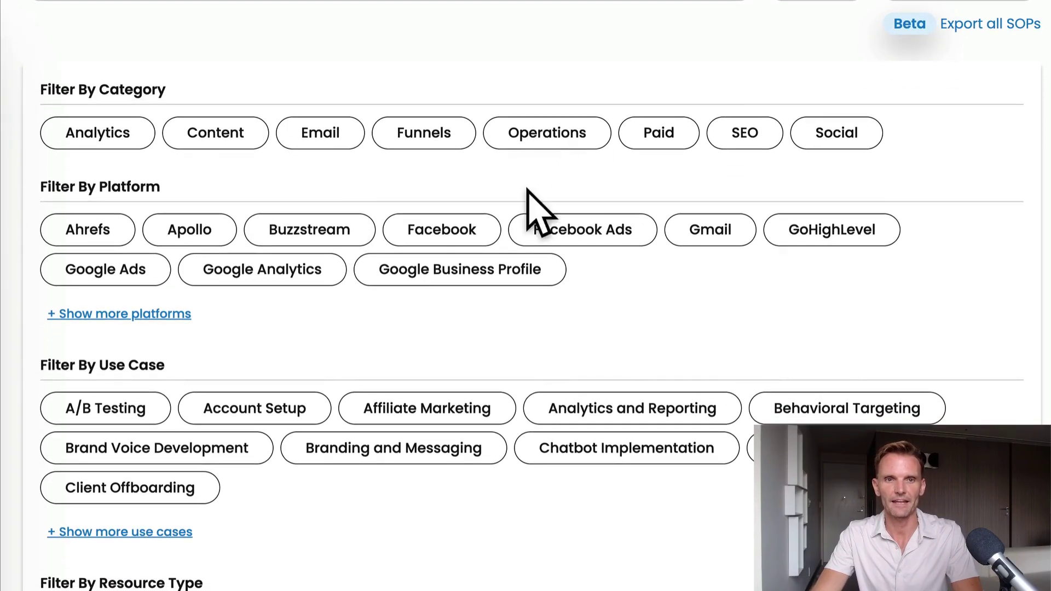
click(137, 318)
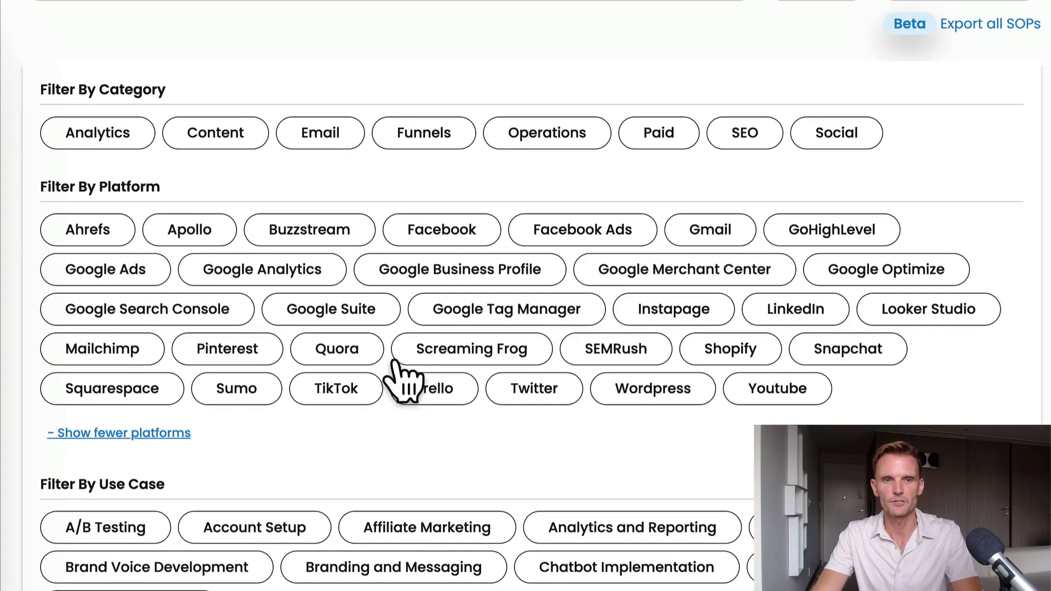
Expand the full list of use-case filters, look through it, and close the filter options.
scroll(404, 377, down, 5)
click(118, 386)
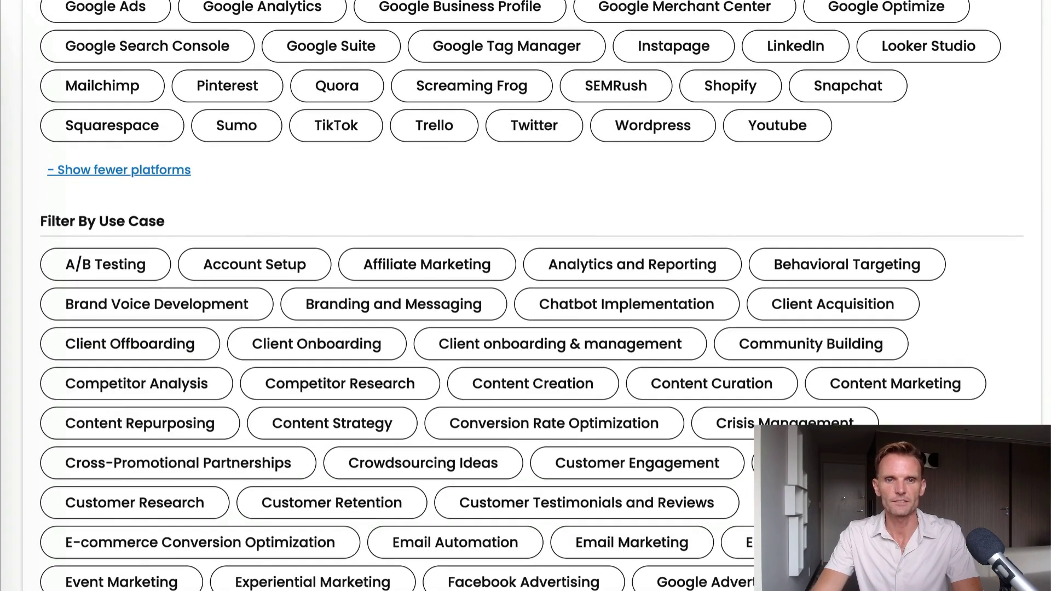
scroll(258, 563, down, 10)
scroll(682, 504, up, 12)
scroll(692, 520, up, 6)
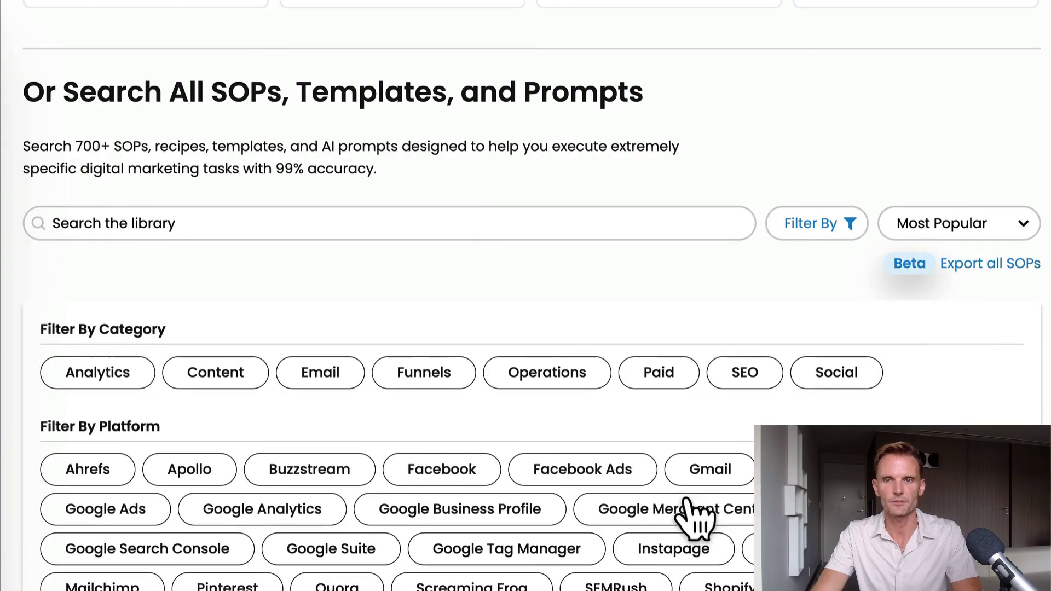
click(846, 229)
Search the resource library for "social calendar" and open the SOP "Starting A Social Media Calendar".
scroll(691, 449, down, 20)
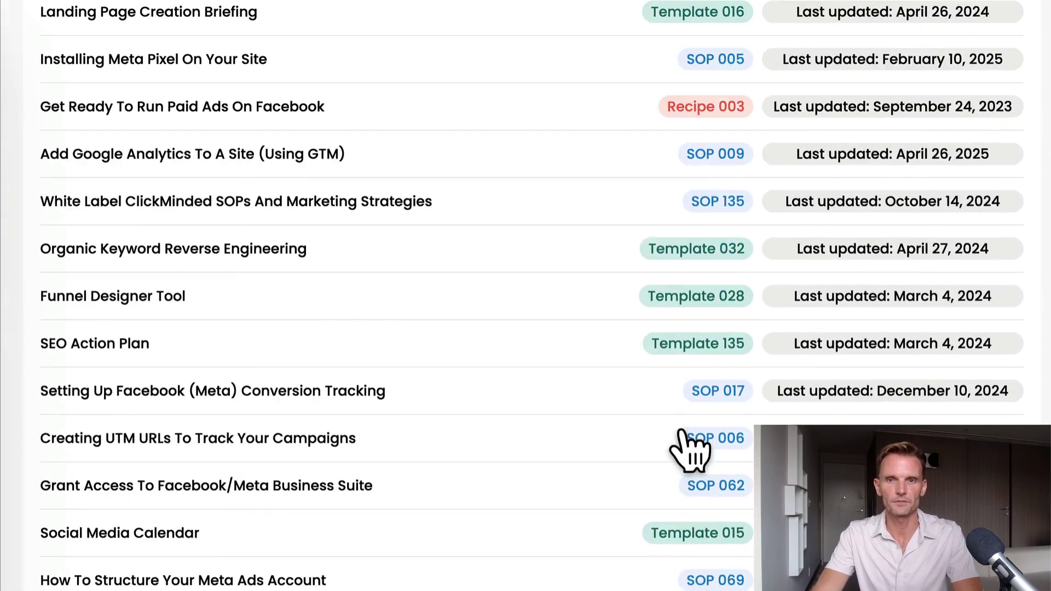
scroll(691, 446, up, 19)
scroll(691, 447, up, 12)
scroll(676, 462, down, 10)
click(317, 245)
scroll(441, 258, down, 1)
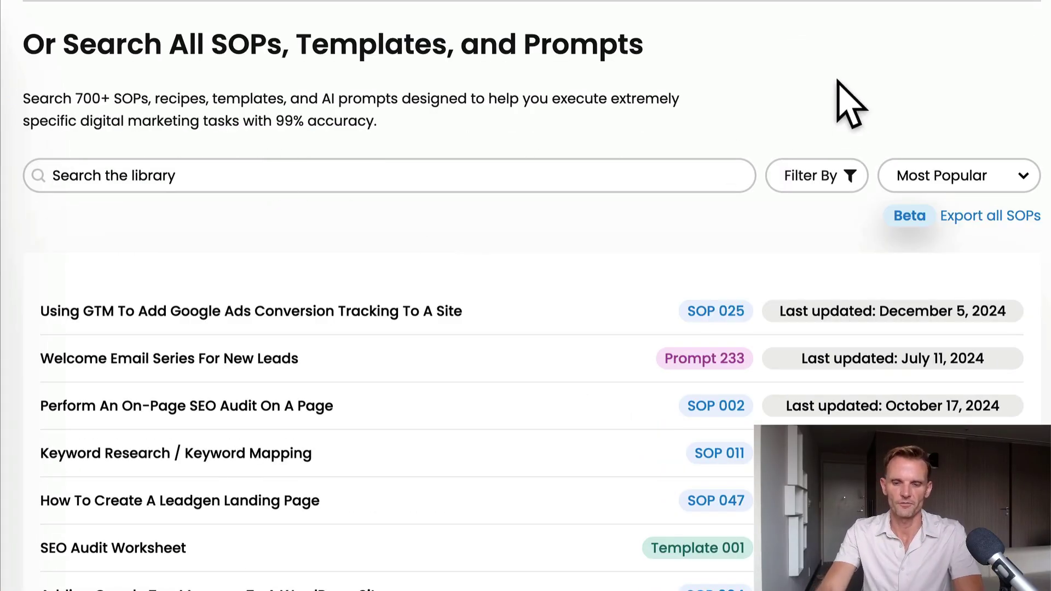
text(so)
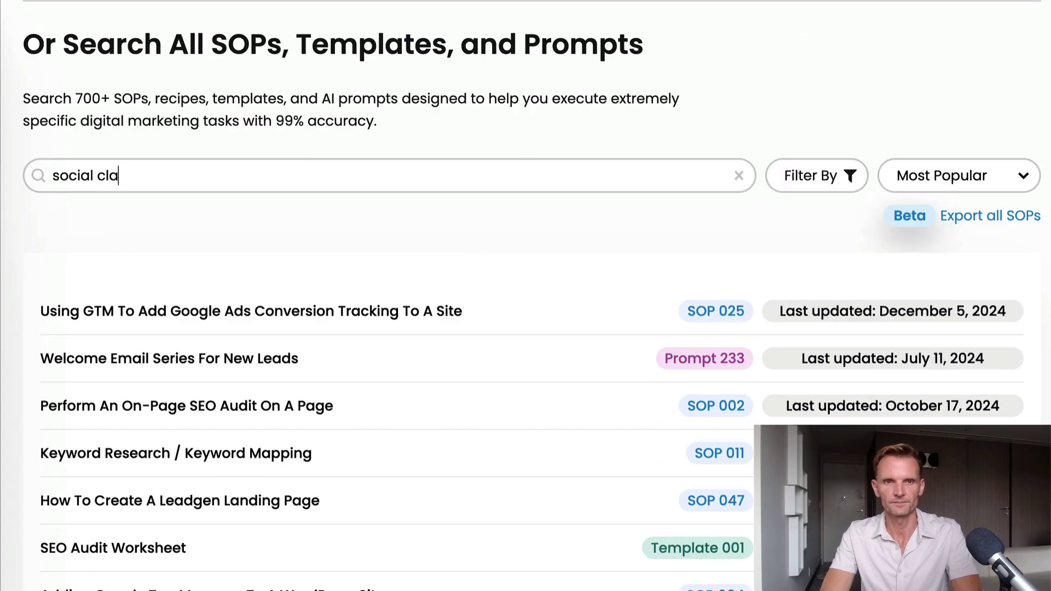
text(cial calendar)
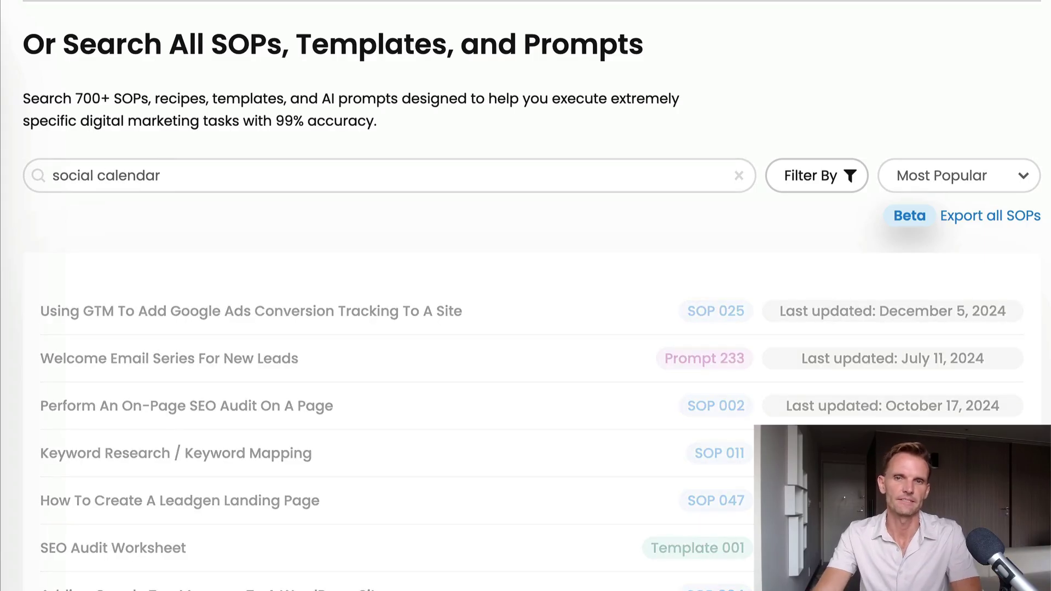
scroll(629, 265, down, 1)
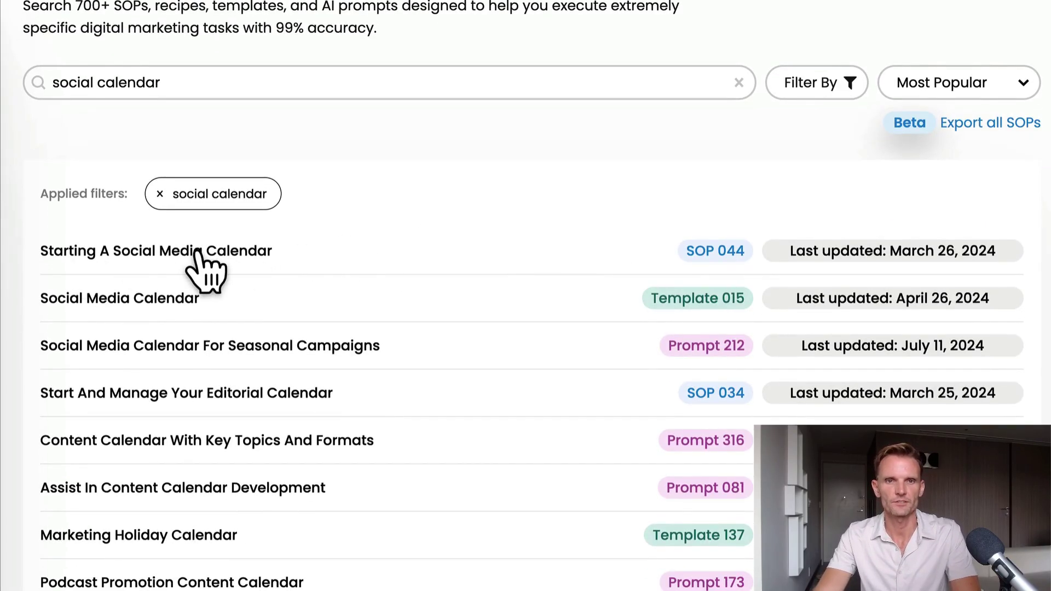
scroll(361, 271, down, 1)
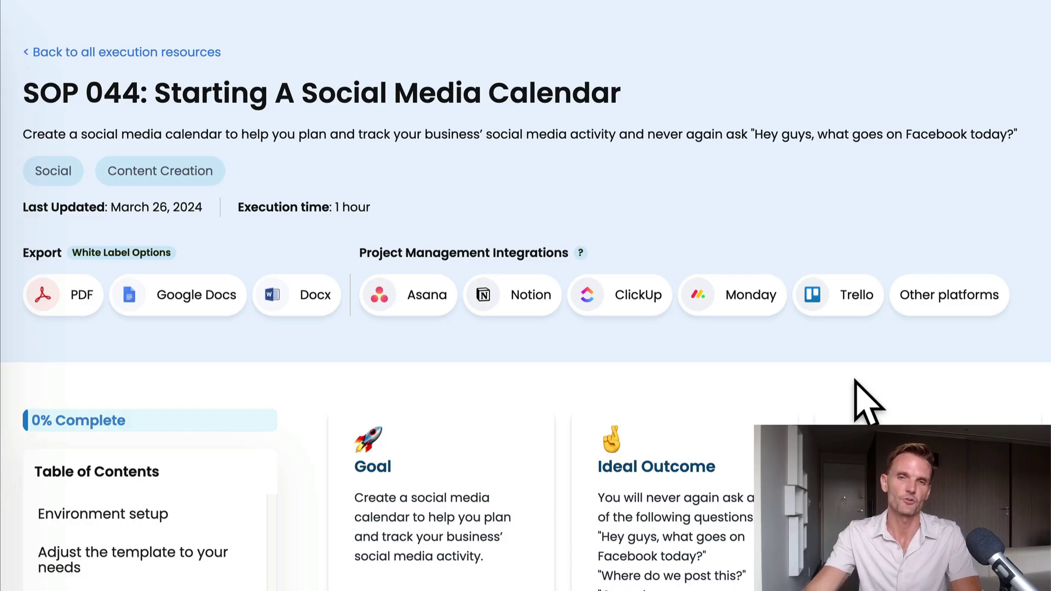
Read through the SOP's overview and prerequisites and mark its "Environment setup" section as complete.
scroll(630, 468, down, 6)
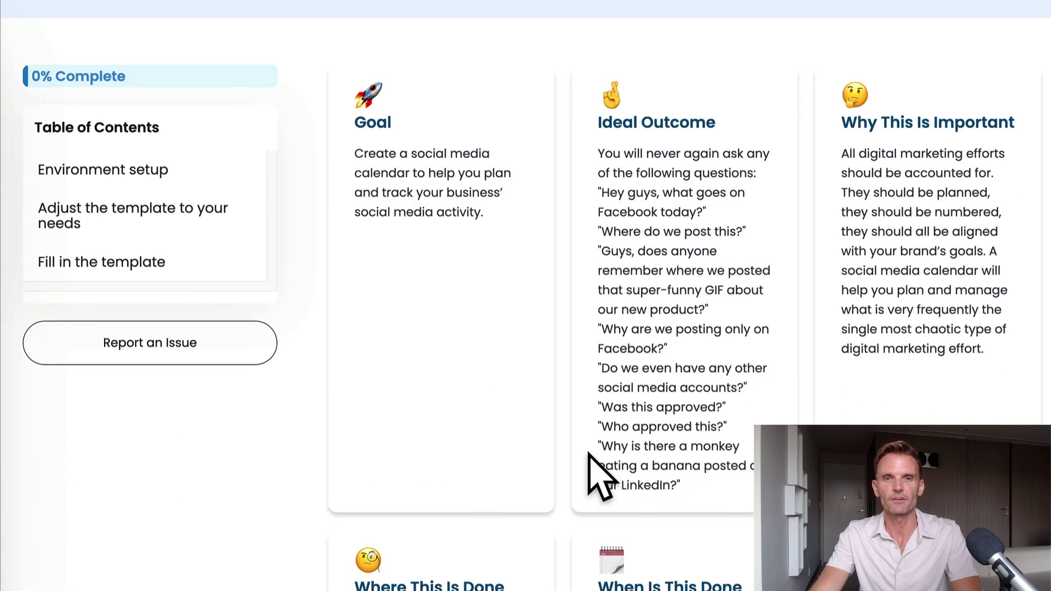
scroll(441, 382, up, 2)
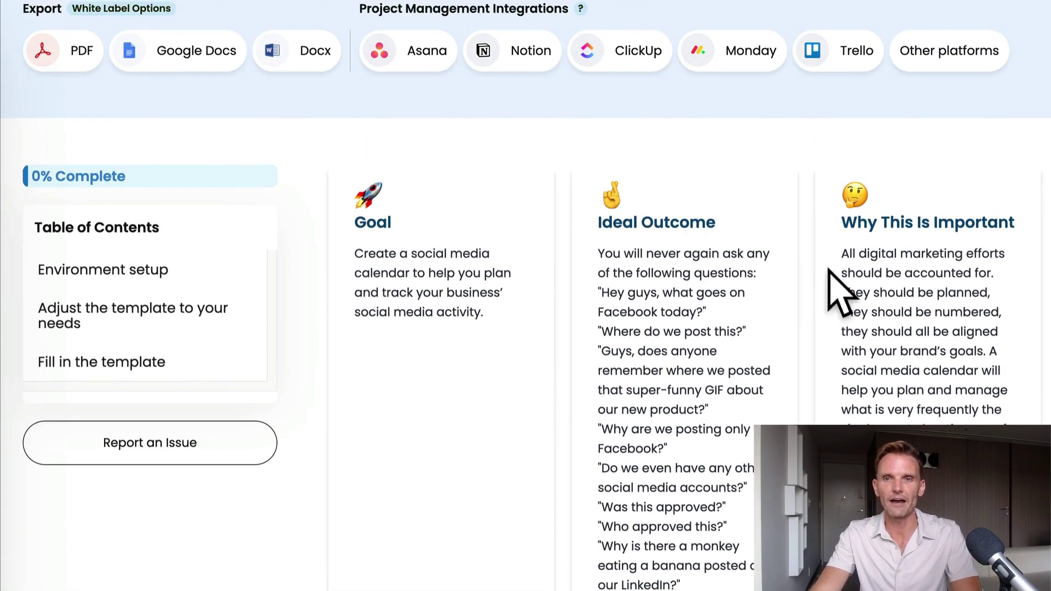
scroll(911, 279, down, 4)
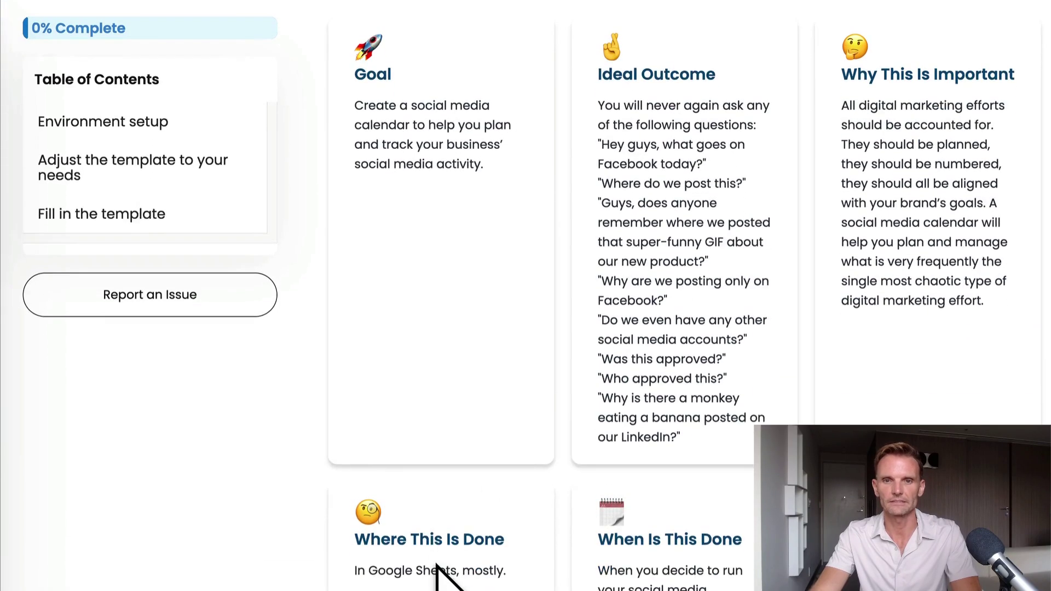
scroll(591, 528, down, 10)
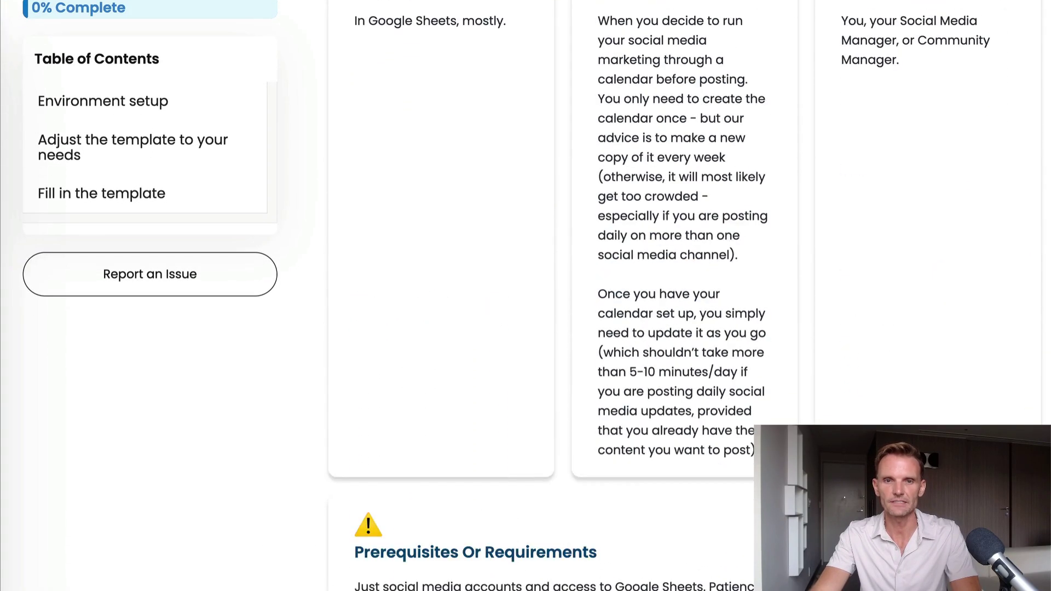
scroll(657, 504, down, 2)
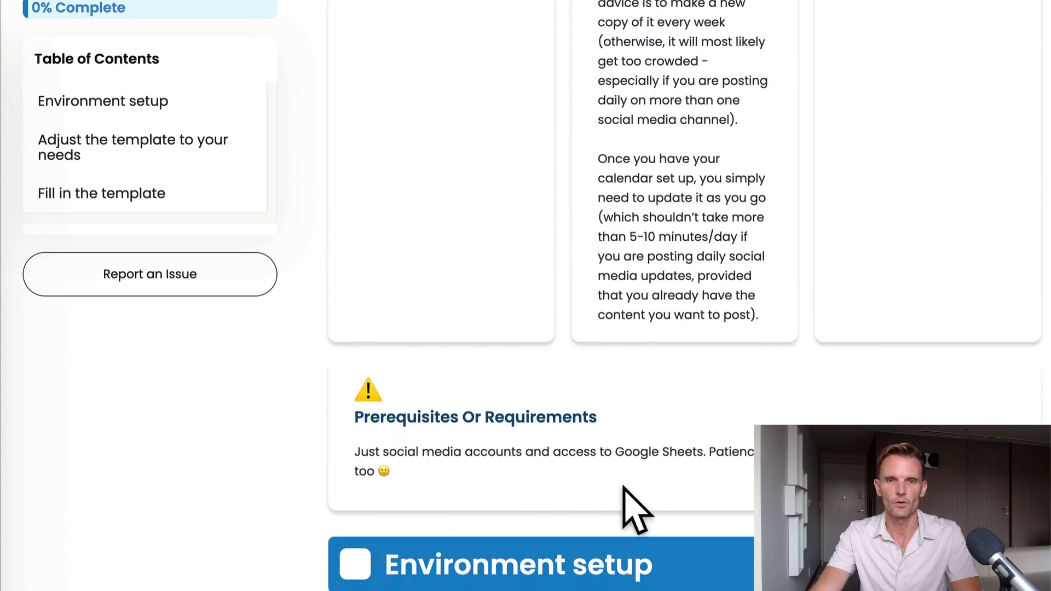
scroll(569, 490, down, 6)
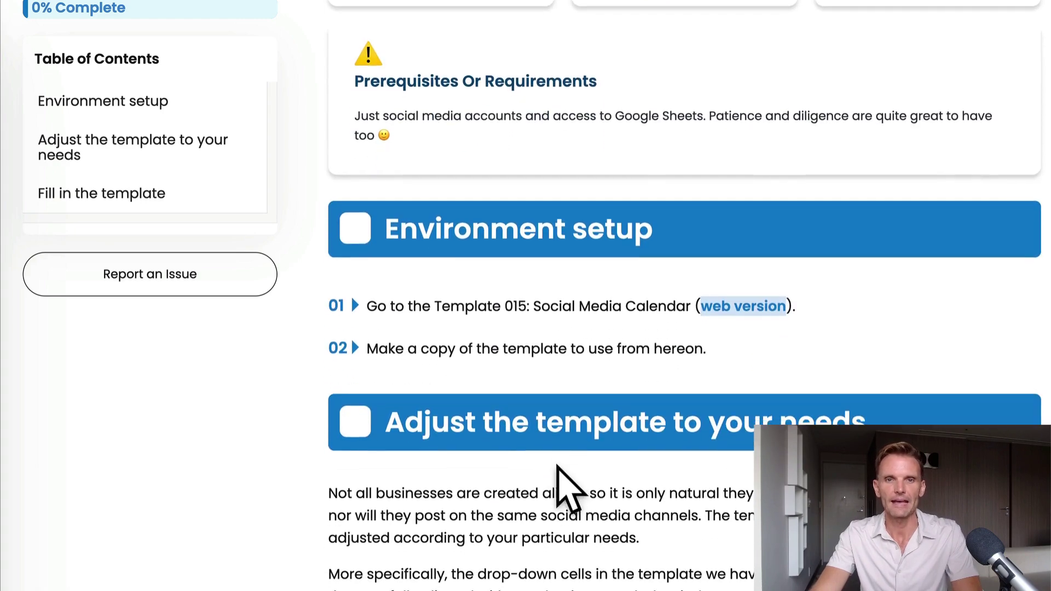
click(350, 206)
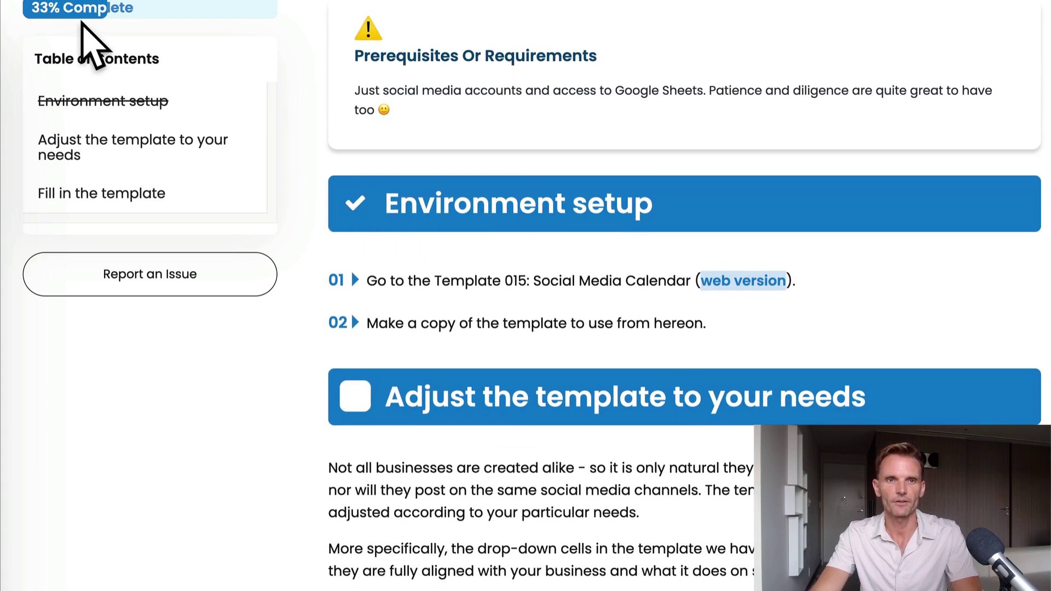
Mark the SOP sections "Adjust the template to your needs" and "Fill in the template" as complete.
click(353, 399)
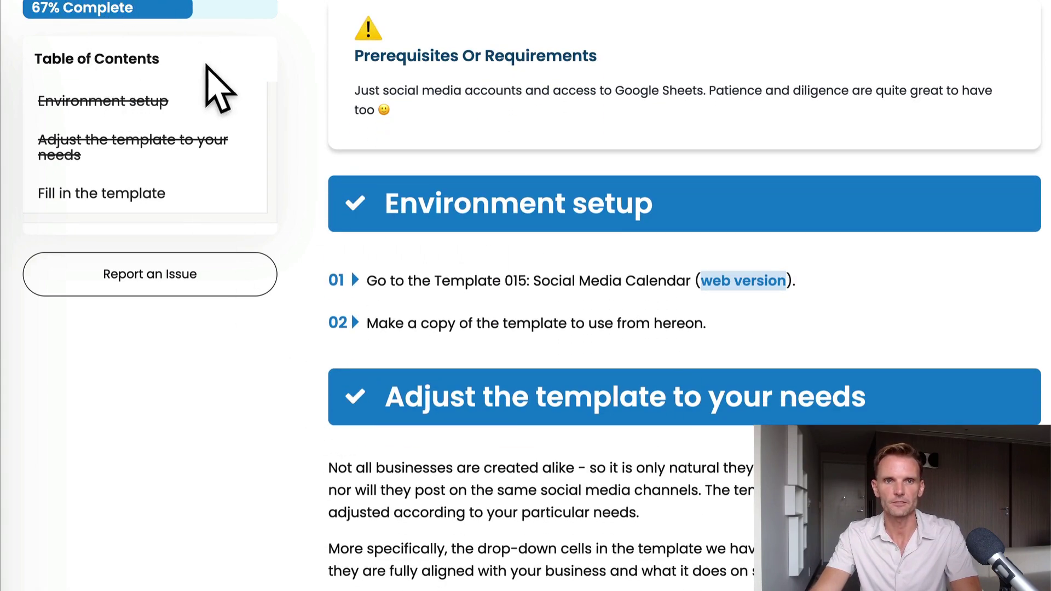
scroll(337, 314, down, 1)
scroll(337, 328, down, 4)
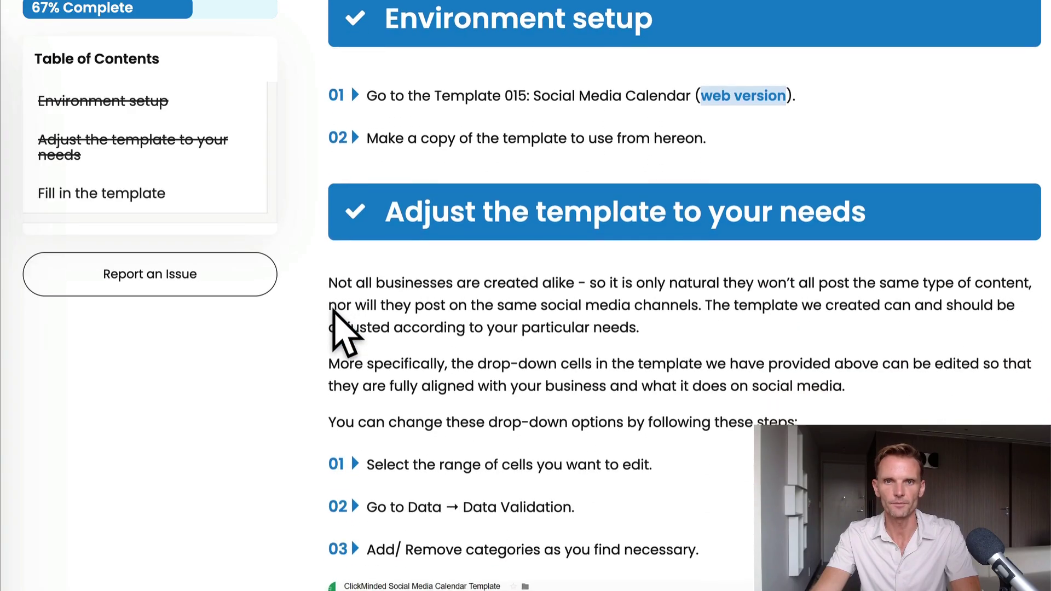
scroll(344, 328, down, 10)
click(354, 283)
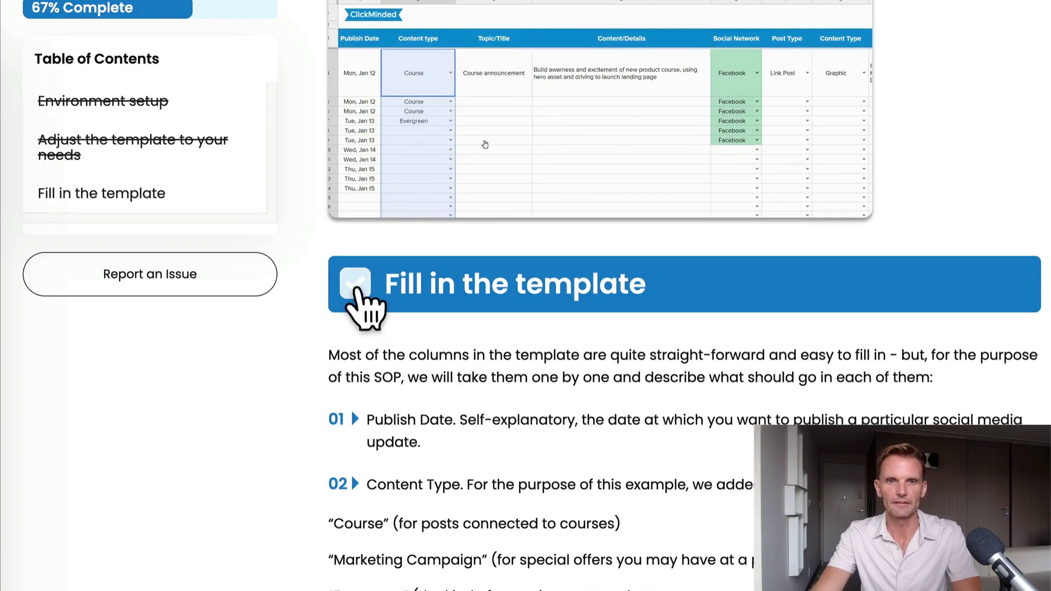
Open the web version of Template 015: Social Media Calendar from the SOP and check its export options.
scroll(537, 318, up, 15)
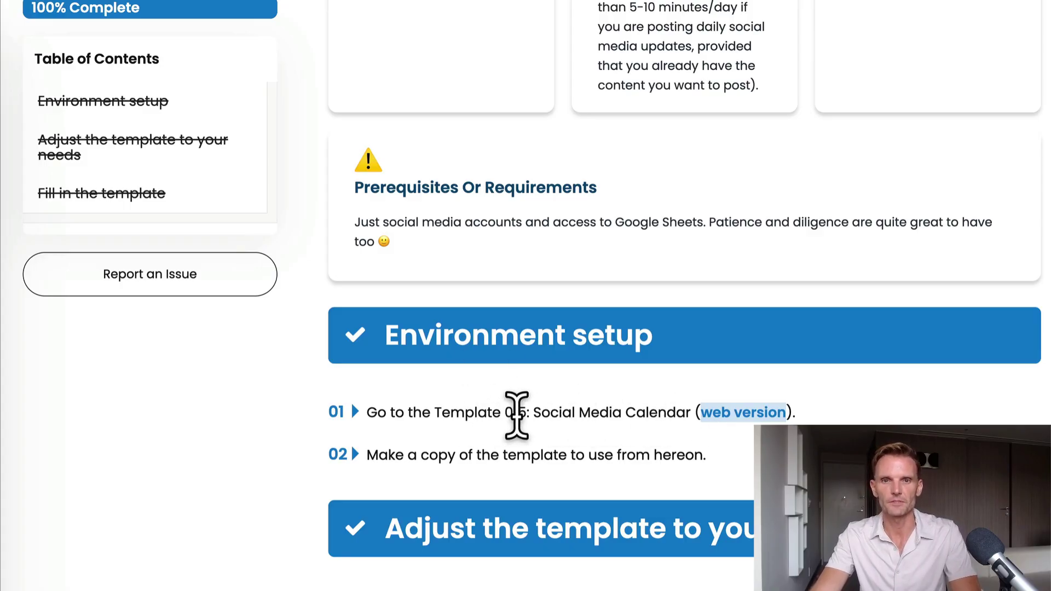
click(762, 414)
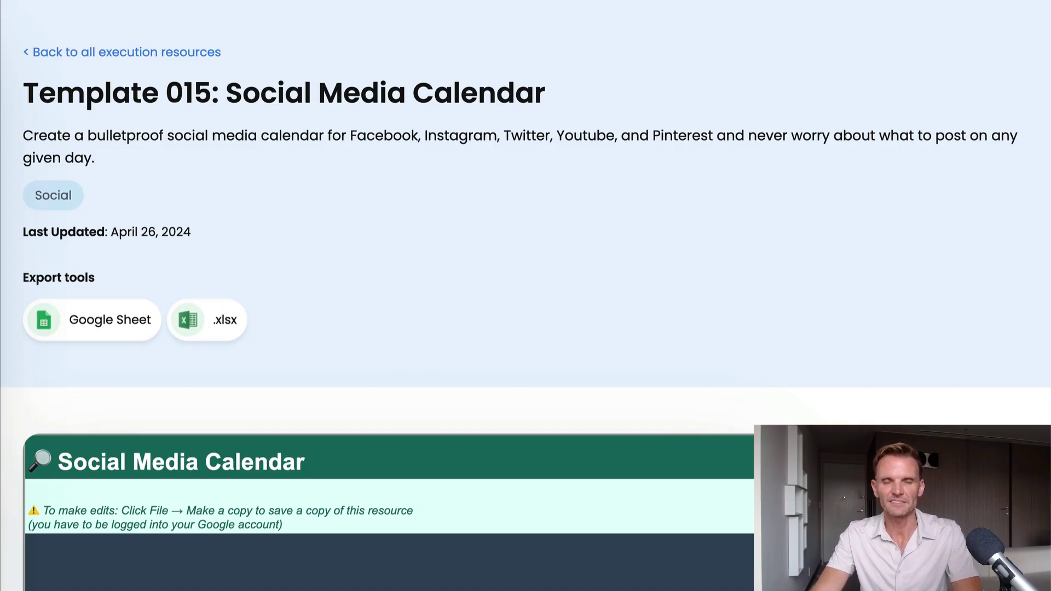
scroll(526, 273, down, 1)
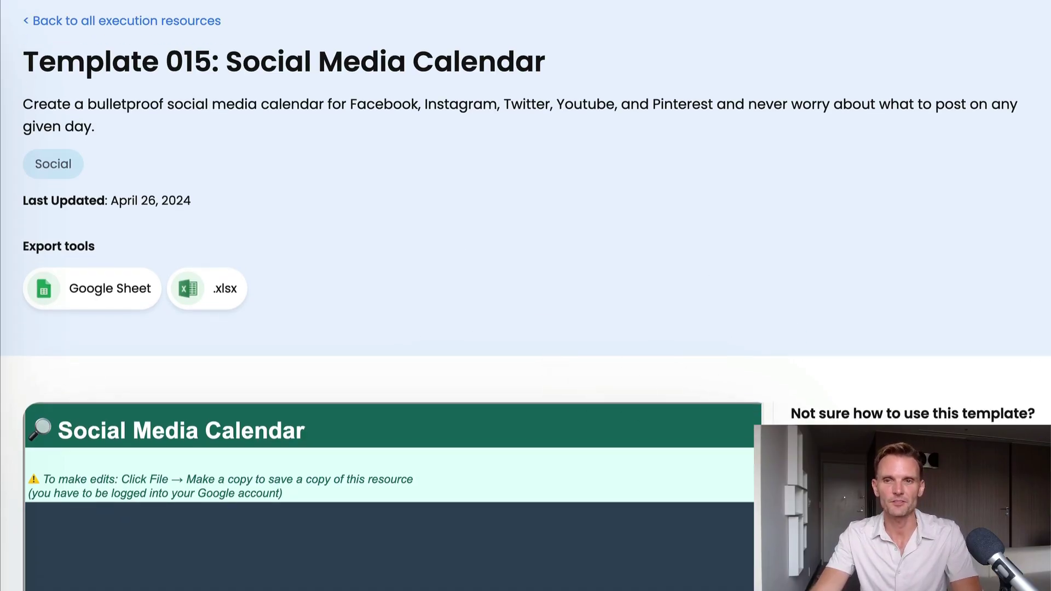
scroll(868, 375, down, 3)
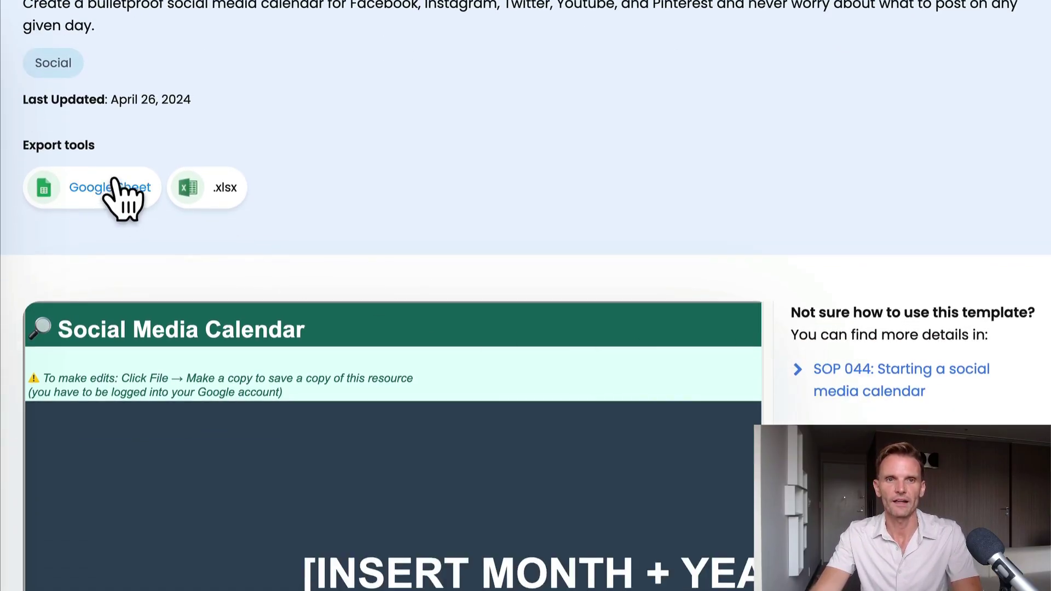
scroll(114, 178, up, 4)
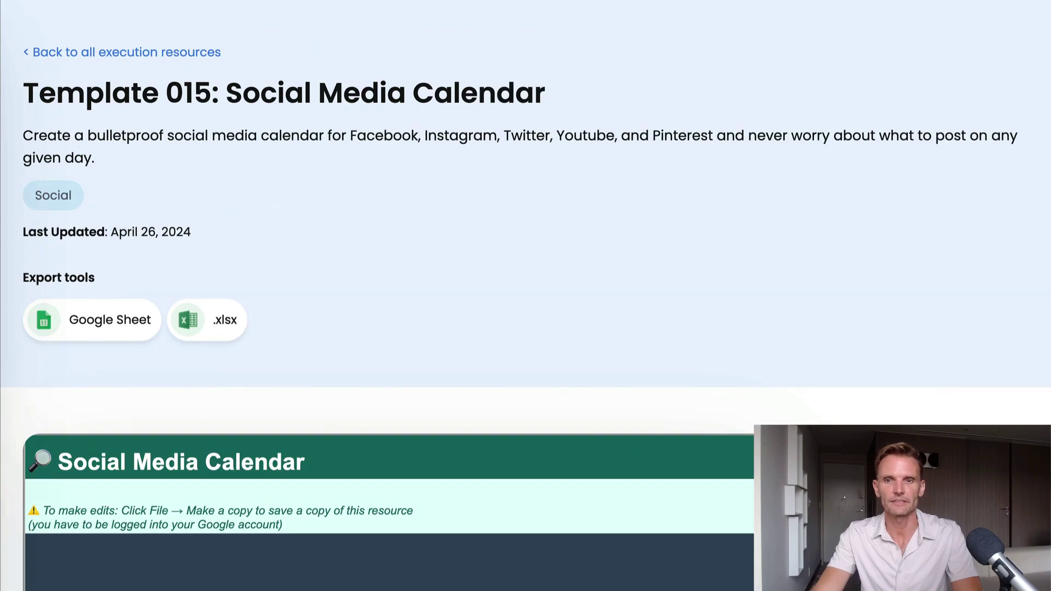
Look through the monthly calendar preview across all weekdays and open the template as a Google Sheet.
scroll(230, 307, down, 12)
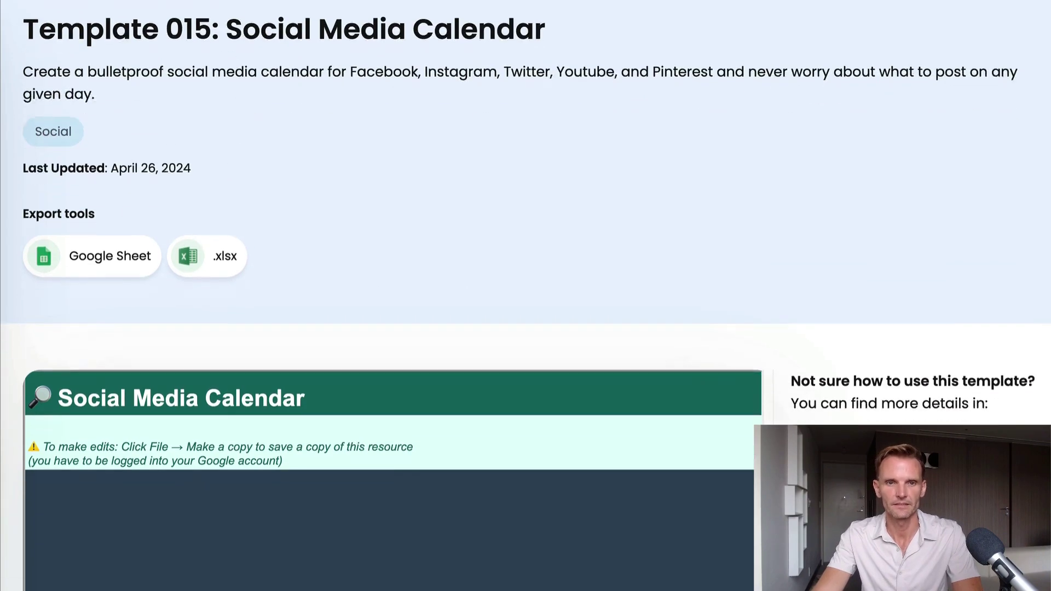
scroll(232, 312, down, 5)
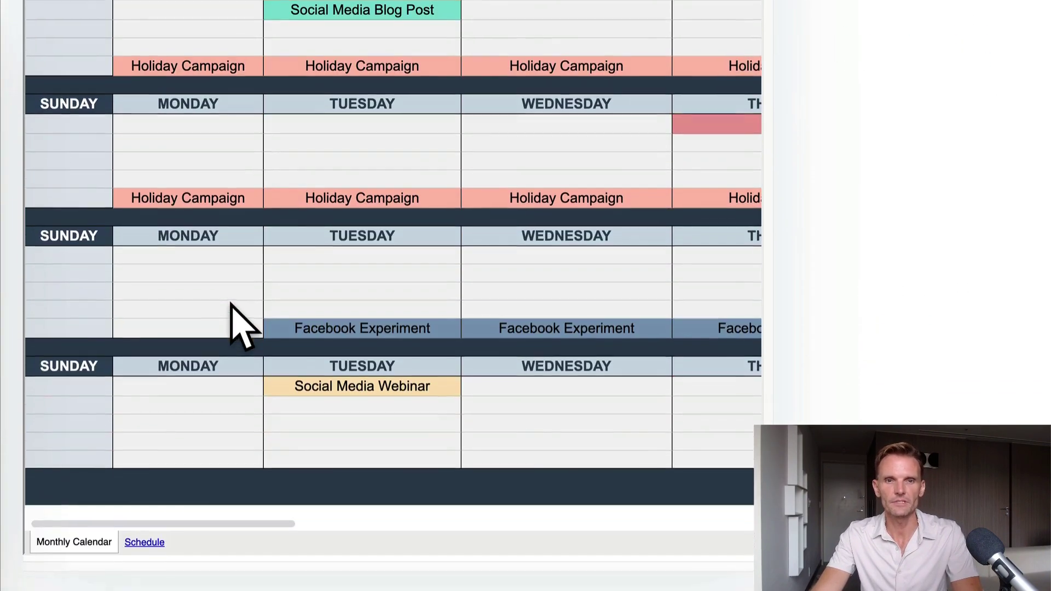
drag(230, 527, 574, 526)
scroll(581, 523, right, 3)
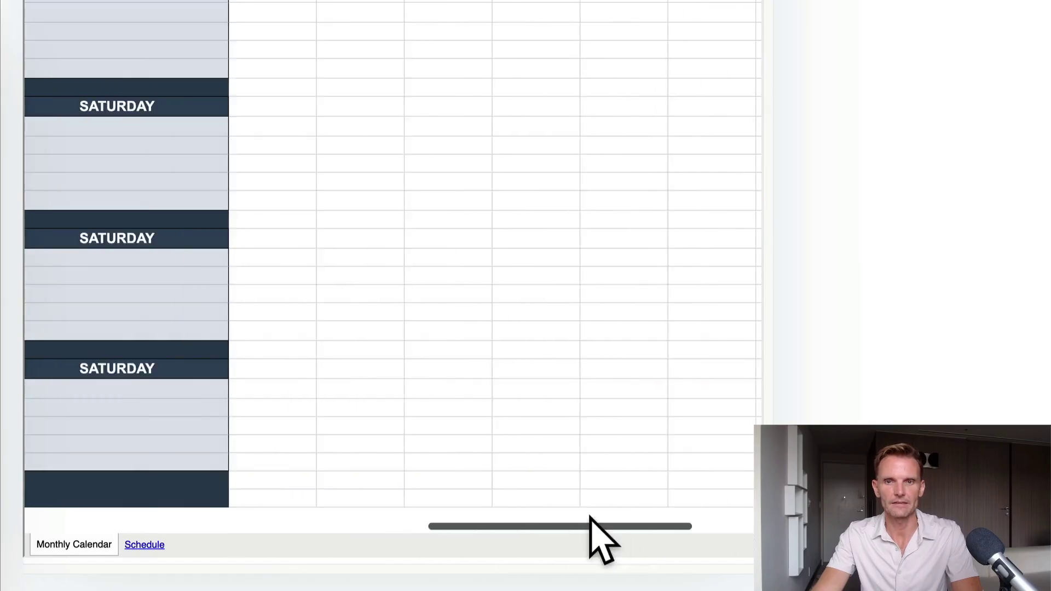
scroll(133, 488, left, 8)
scroll(411, 357, up, 12)
scroll(463, 434, up, 7)
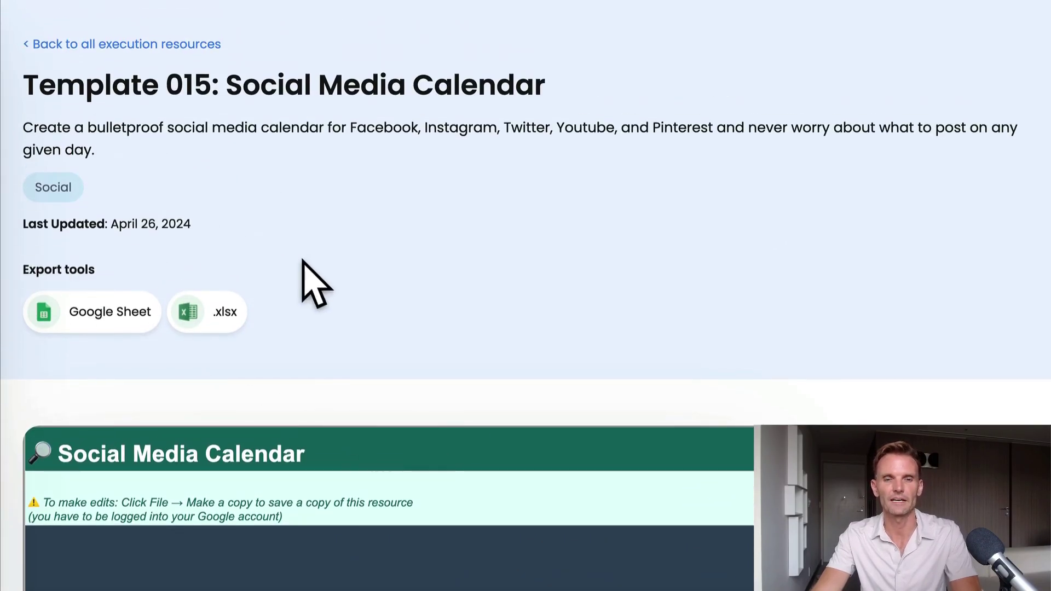
click(106, 320)
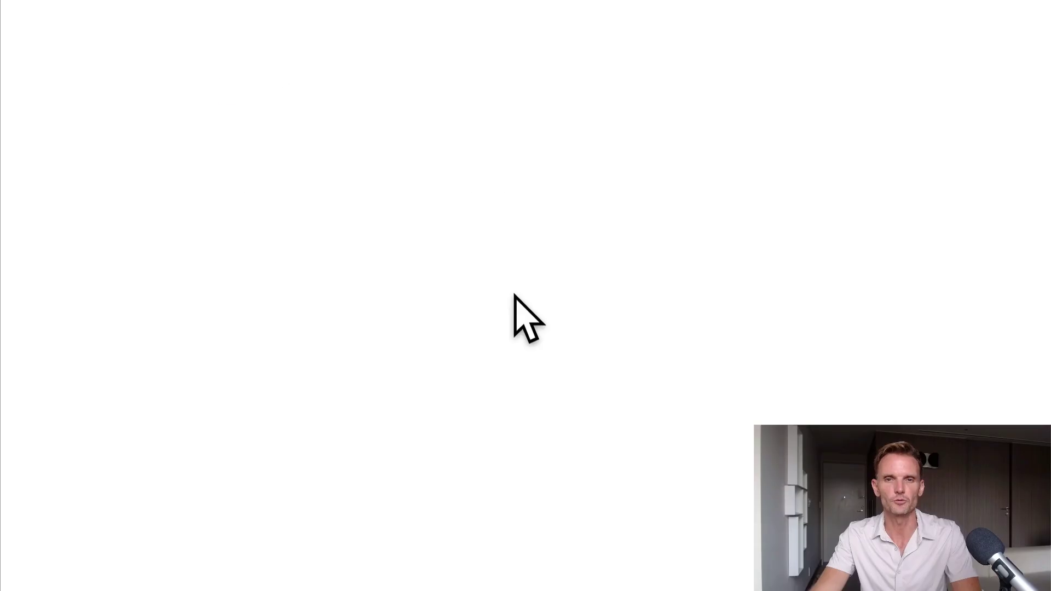
click(246, 253)
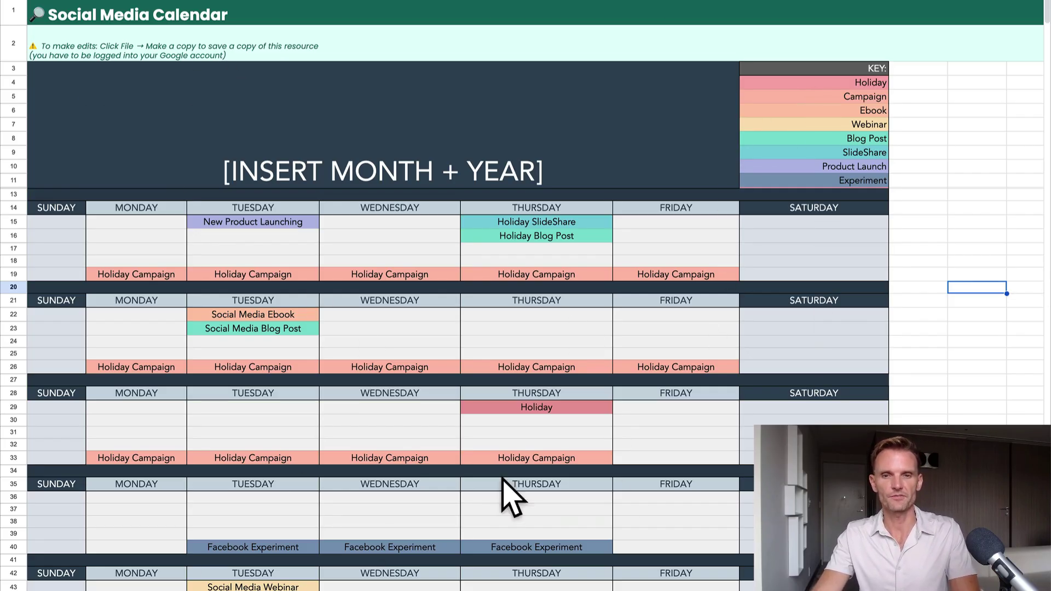
Examine the sample product launch, SlideShare and blog post entries in the monthly calendar along with its colour key.
click(264, 222)
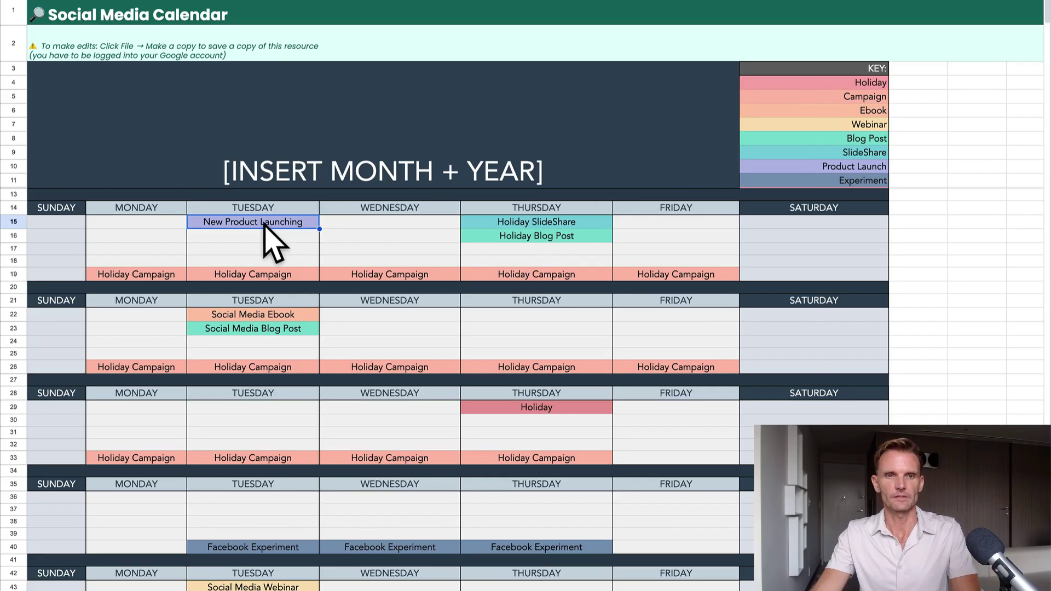
click(521, 225)
click(523, 235)
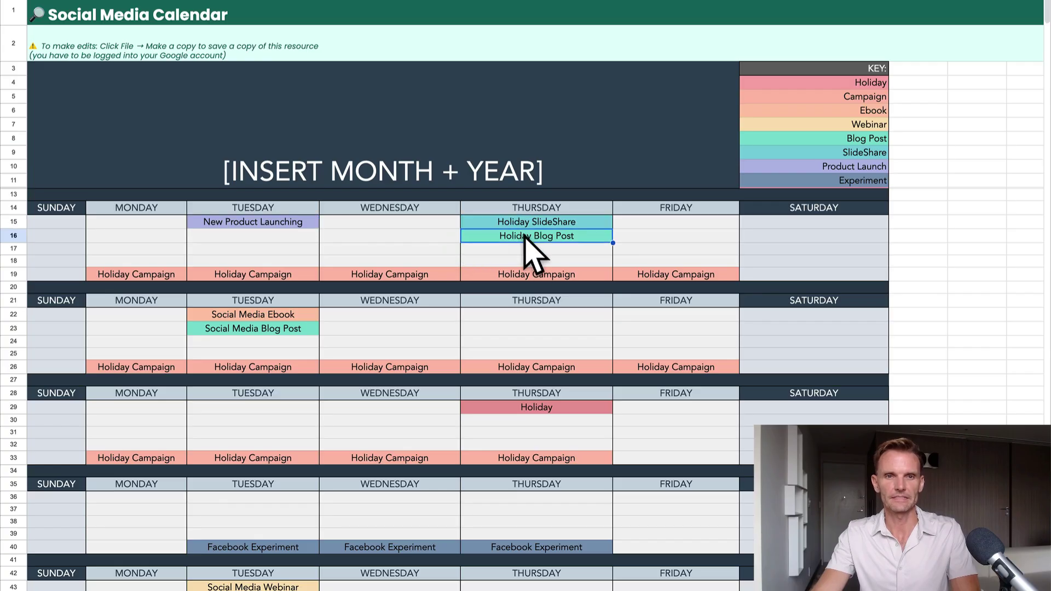
click(572, 226)
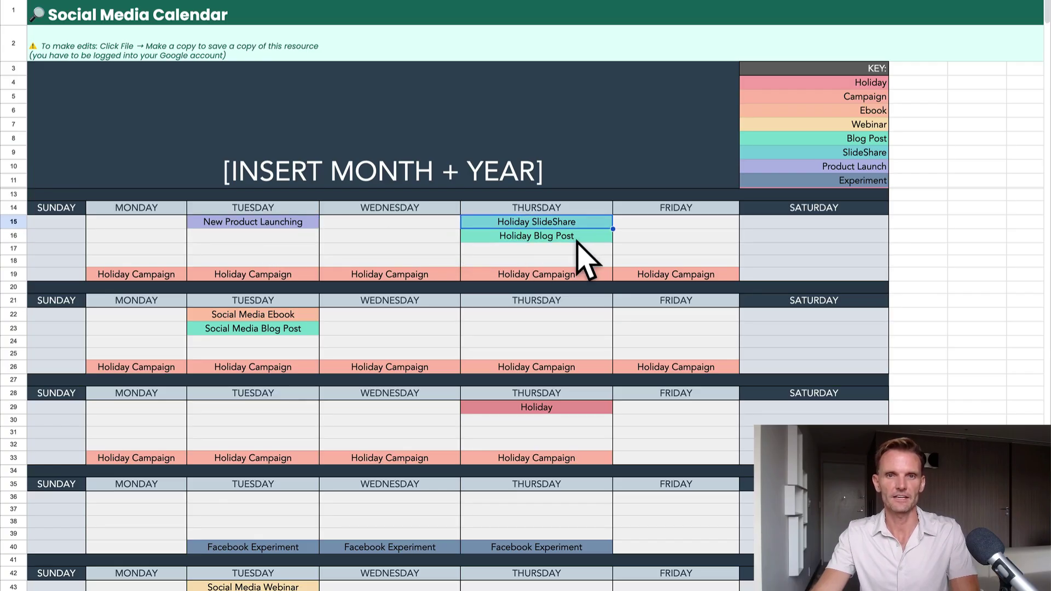
drag(863, 82, 871, 188)
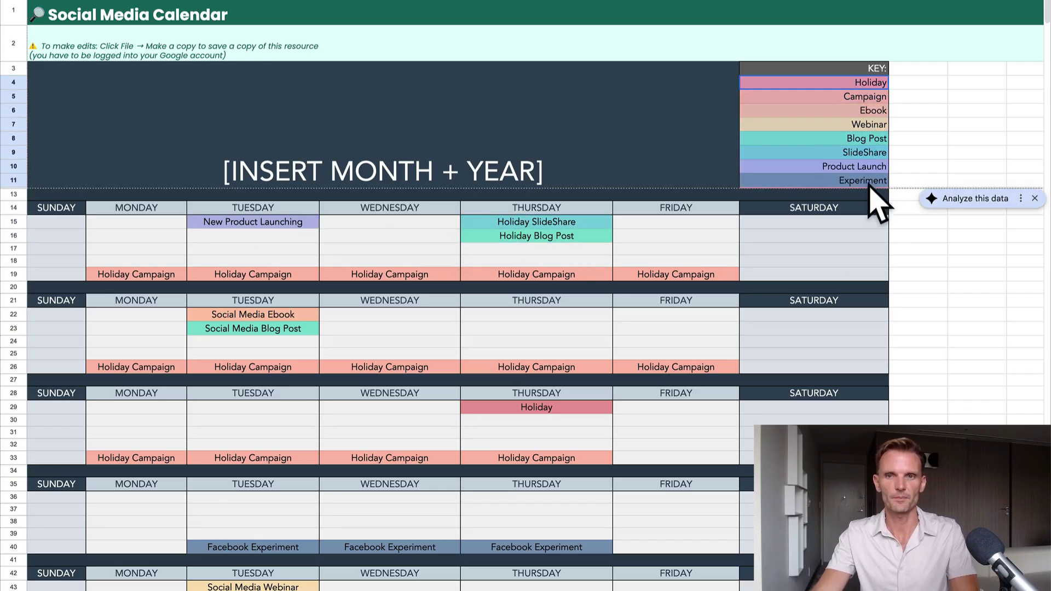
click(625, 343)
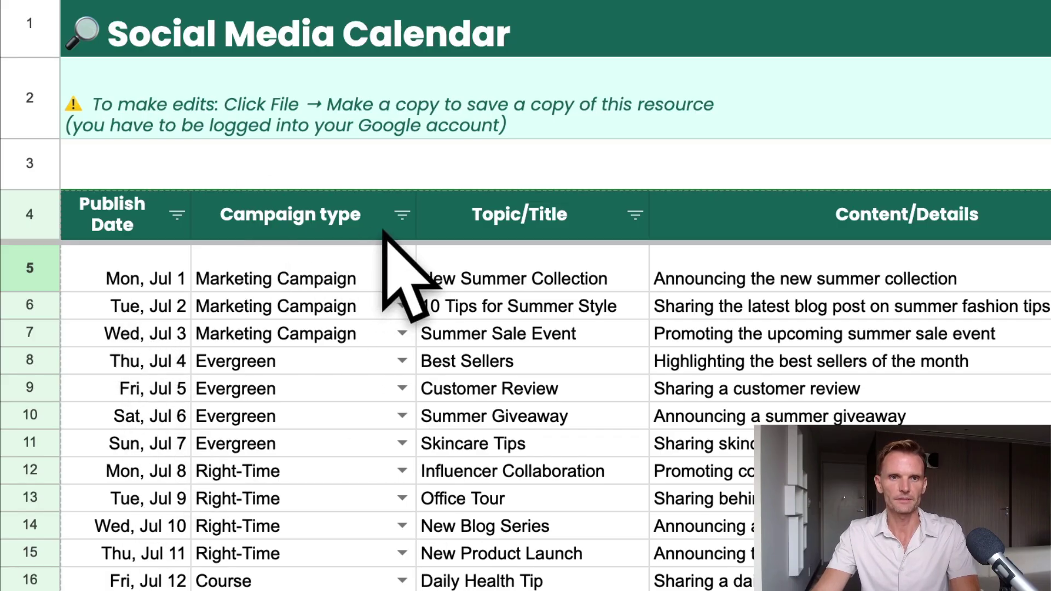
View the campaign type options for the schedule's Jul 1 row and check its topic and content details.
click(403, 279)
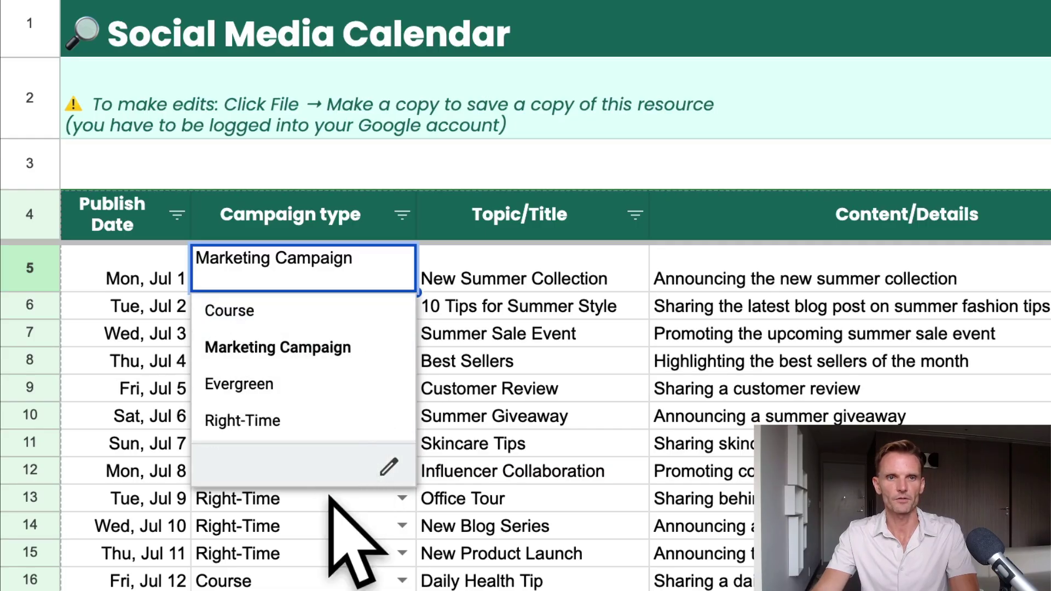
click(521, 444)
click(576, 265)
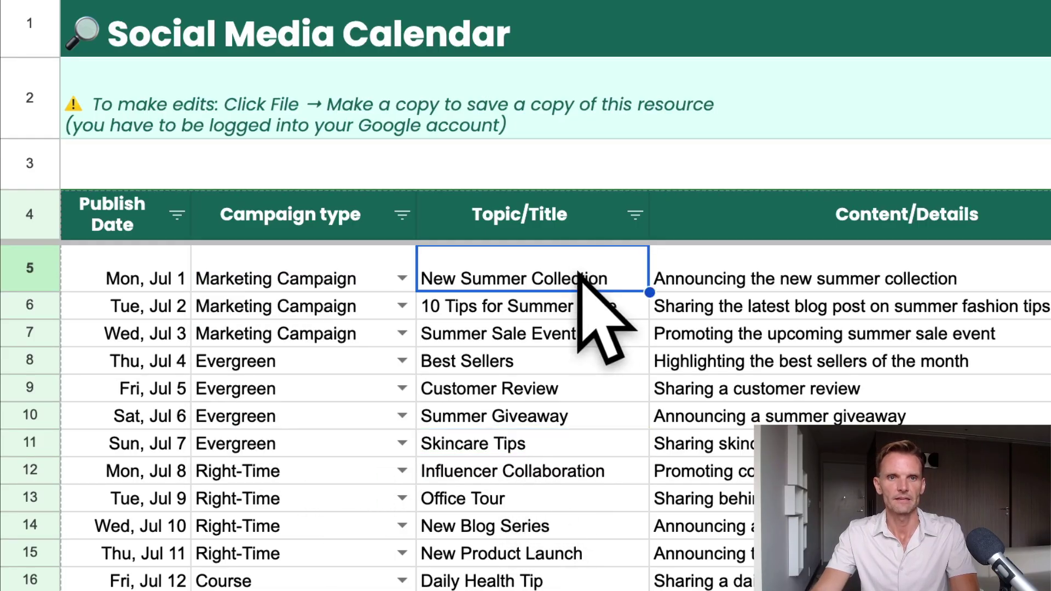
click(826, 278)
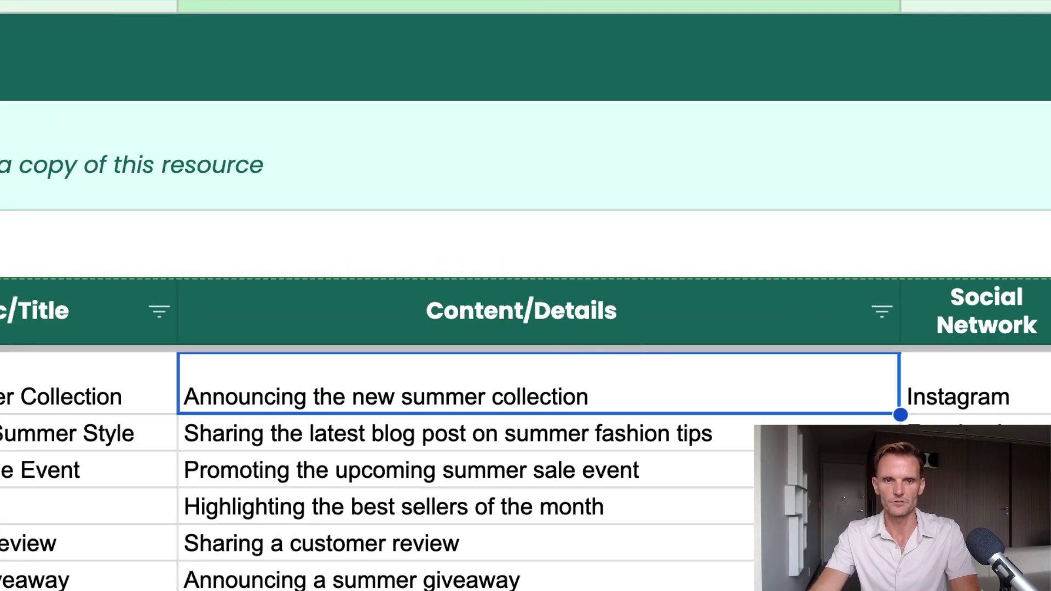
Review the first row's social network, post type, content type, copy, asset, link, publishing time and approval columns.
scroll(526, 466, right, 5)
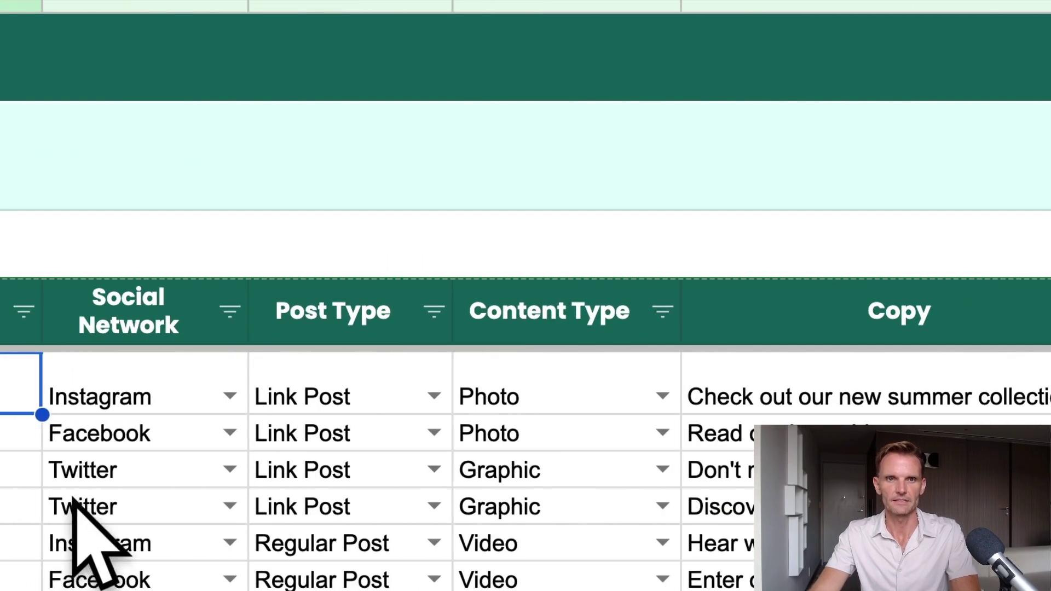
click(535, 395)
click(964, 398)
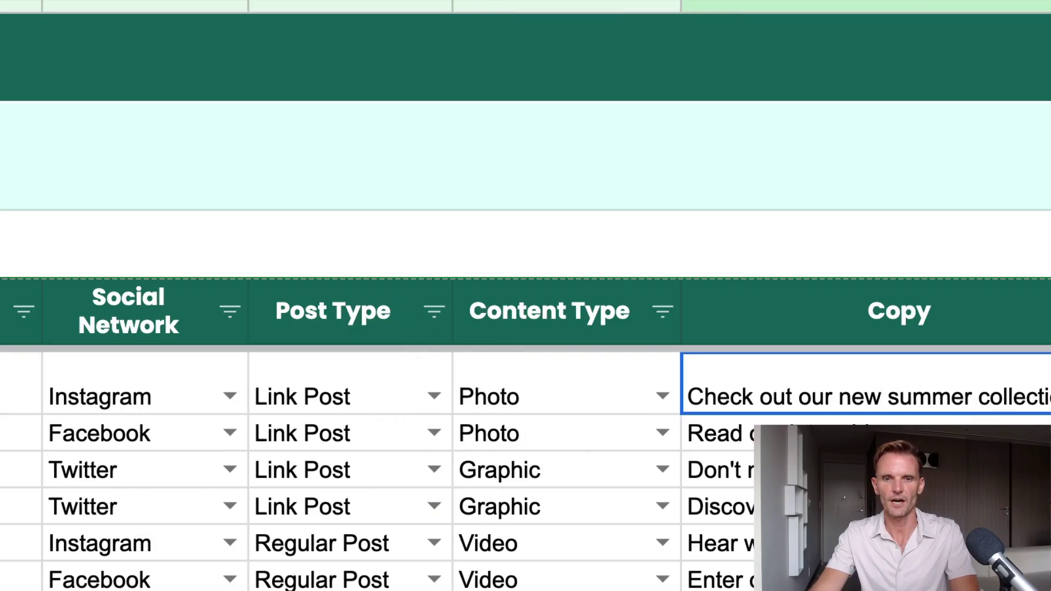
scroll(139, 520, right, 10)
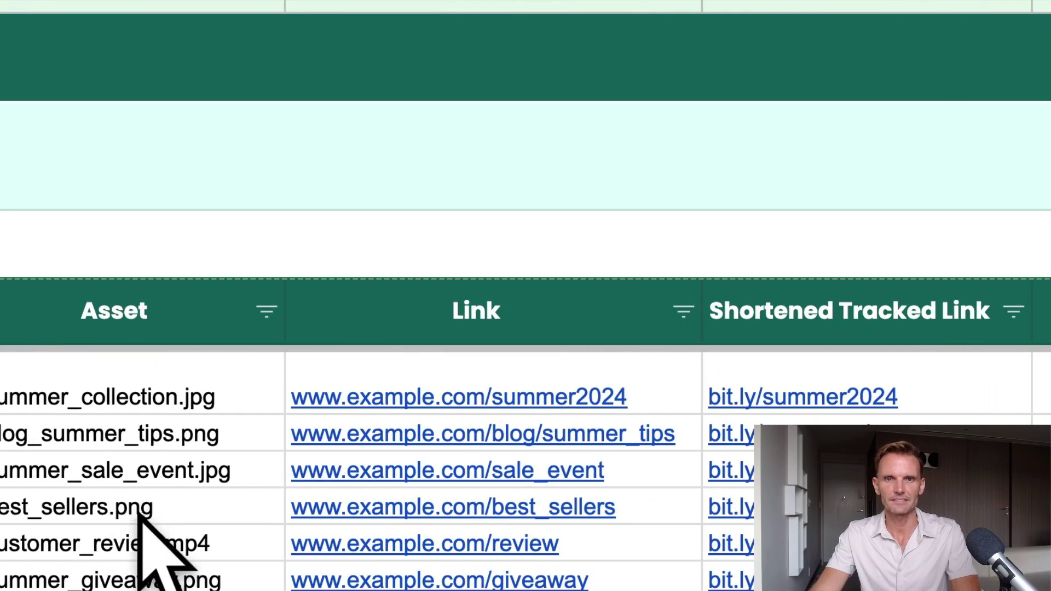
mouse_move(493, 399)
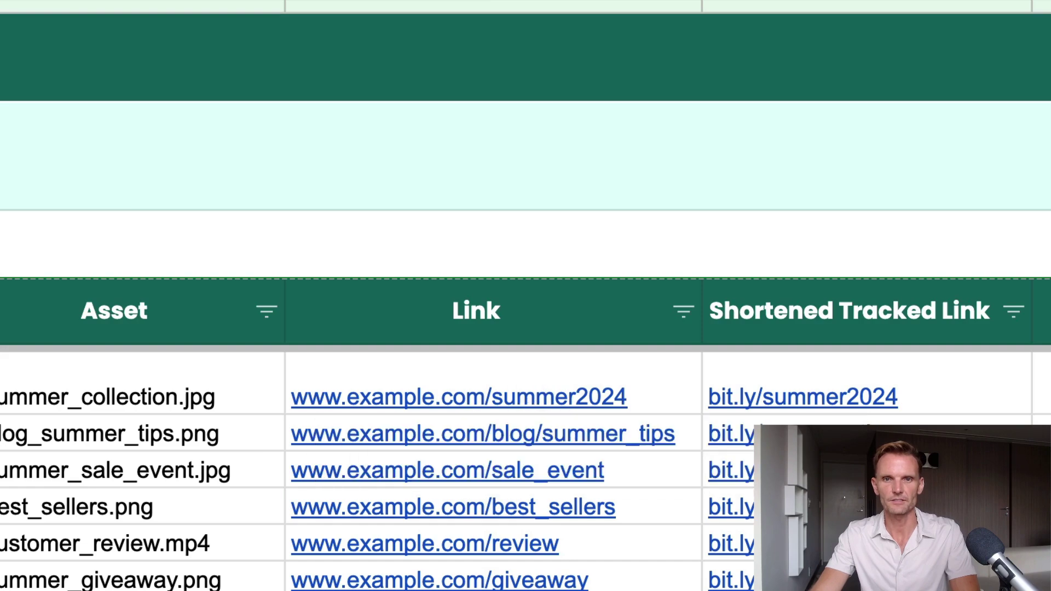
scroll(526, 465, right, 5)
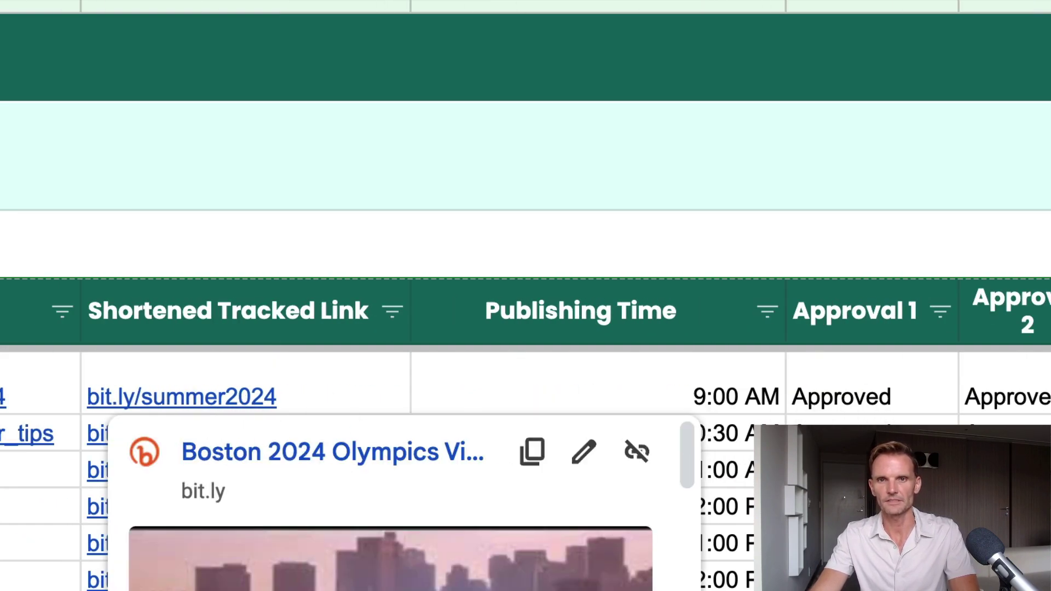
click(1017, 393)
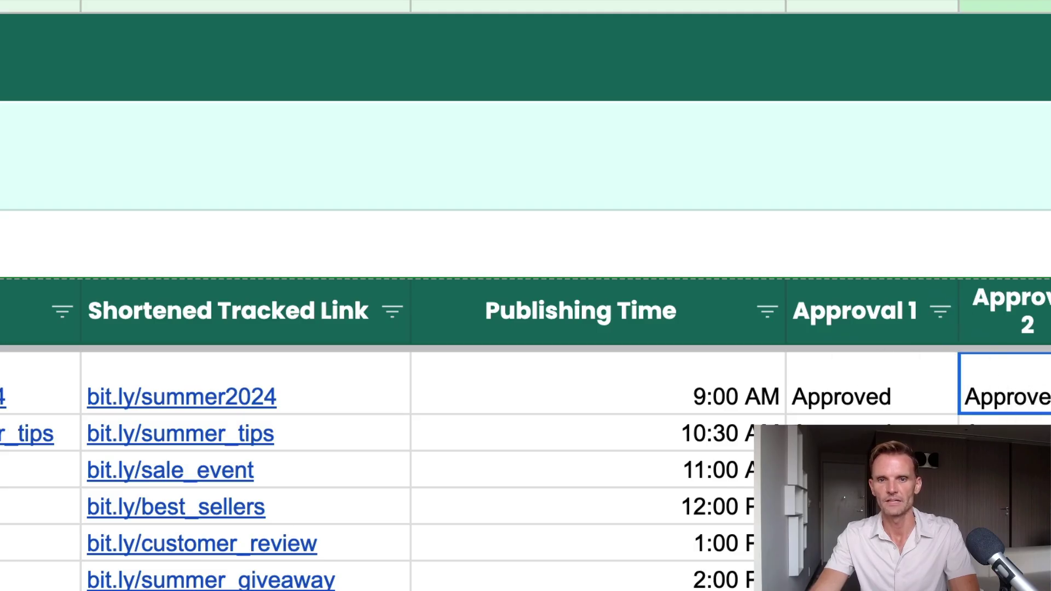
Check the campaign type and full content details of the Retro Console Games entry in the schedule.
scroll(710, 218, left, 15)
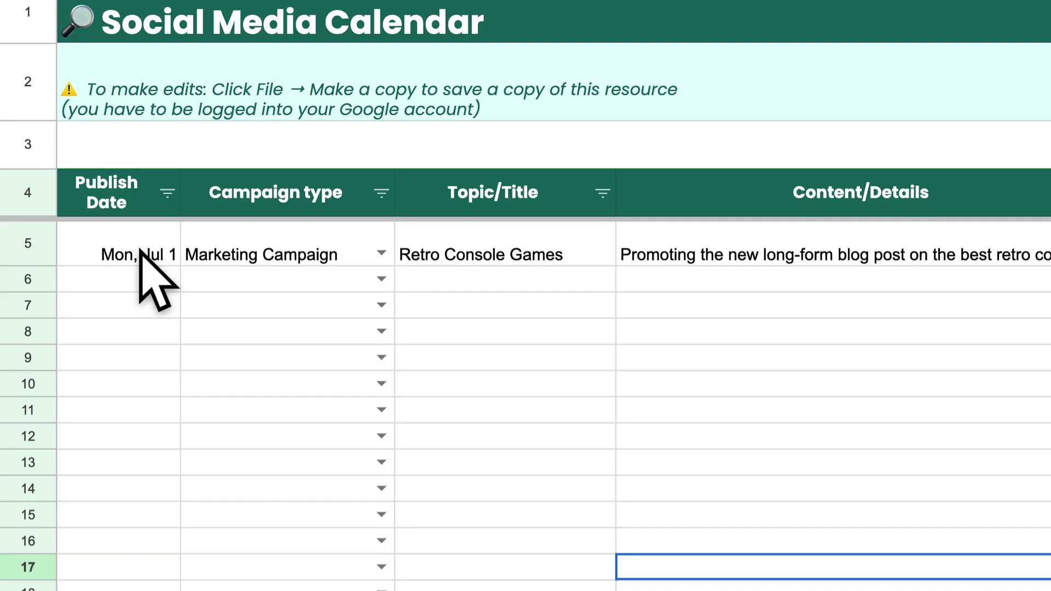
click(280, 251)
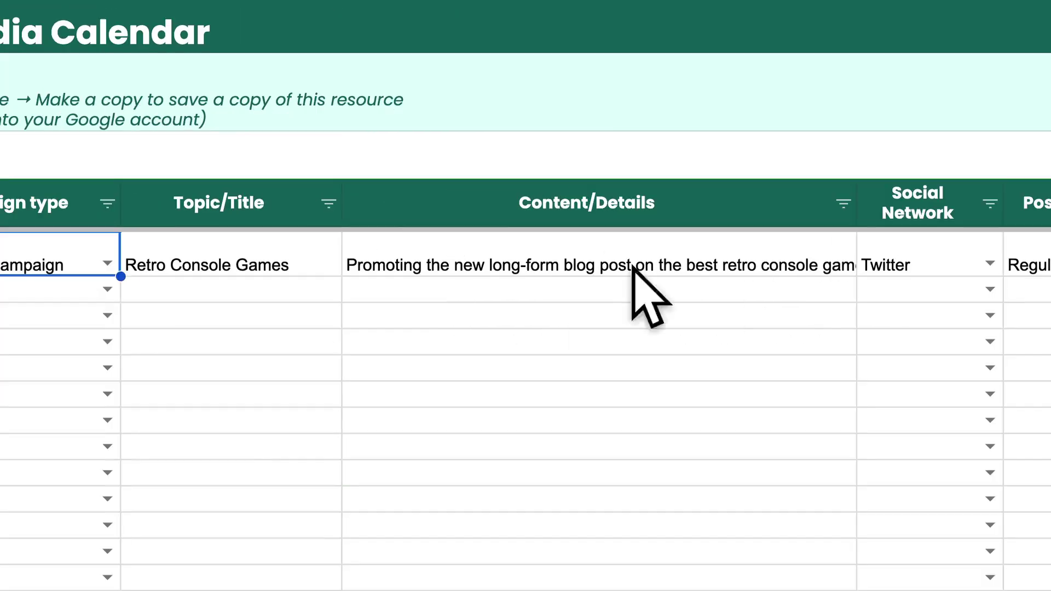
double_click(735, 273)
click(732, 315)
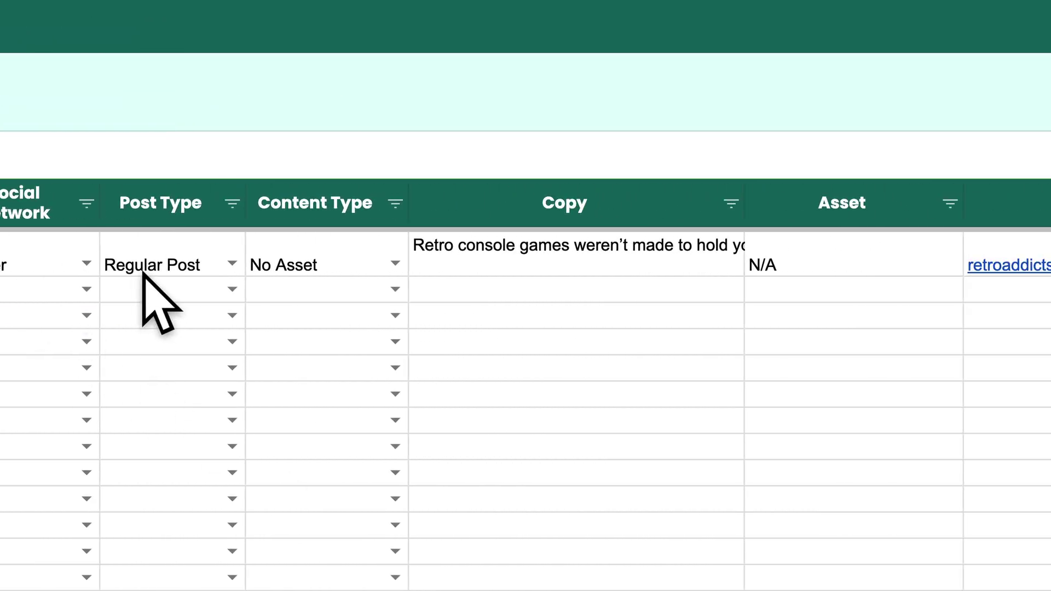
Choose No Asset as the Retro Console Games entry's content type and open its copy cell to read the full text.
click(392, 267)
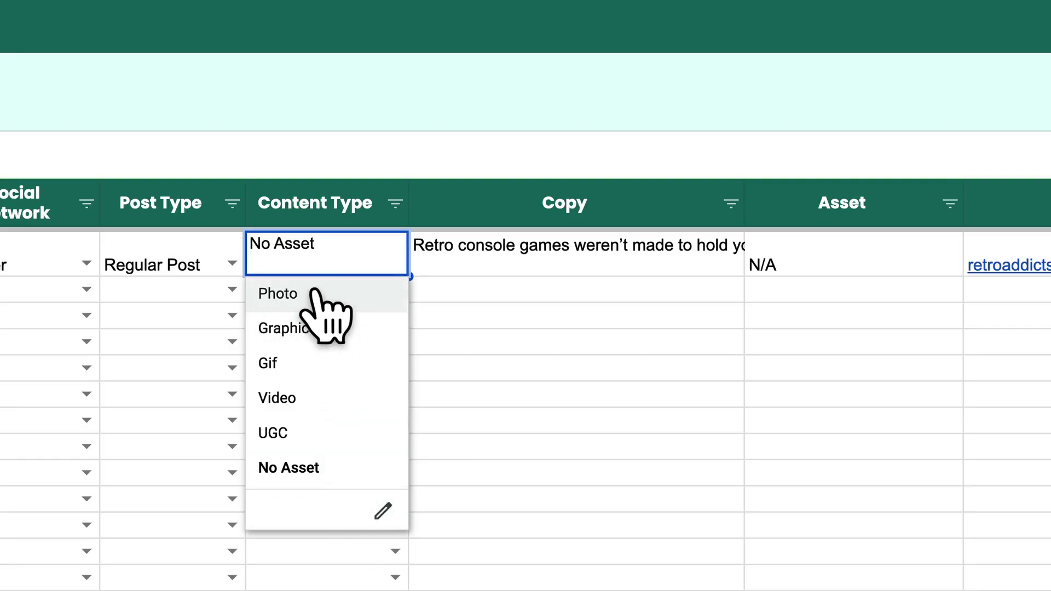
click(328, 468)
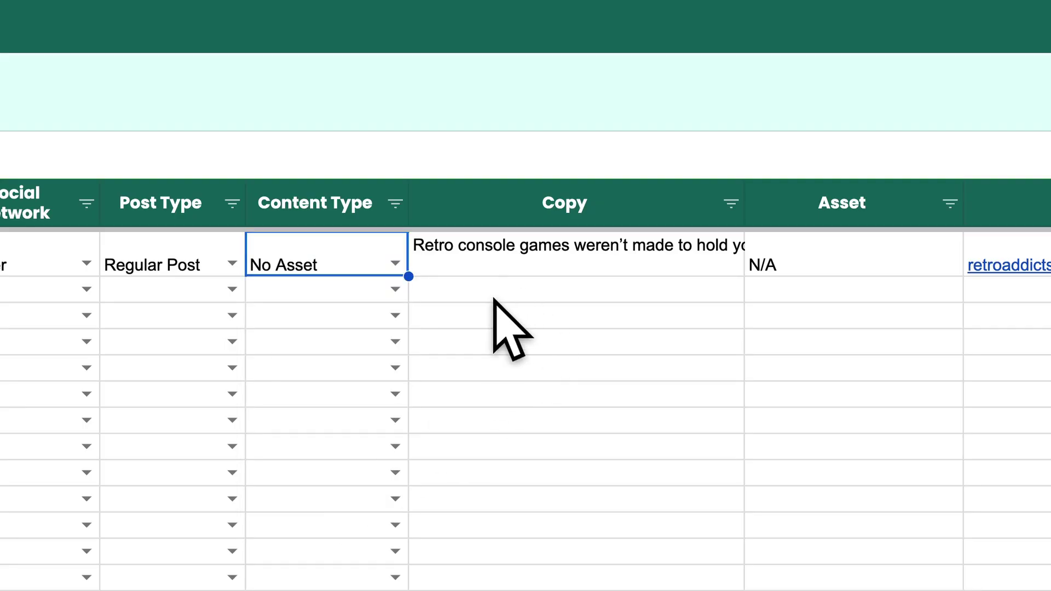
click(502, 263)
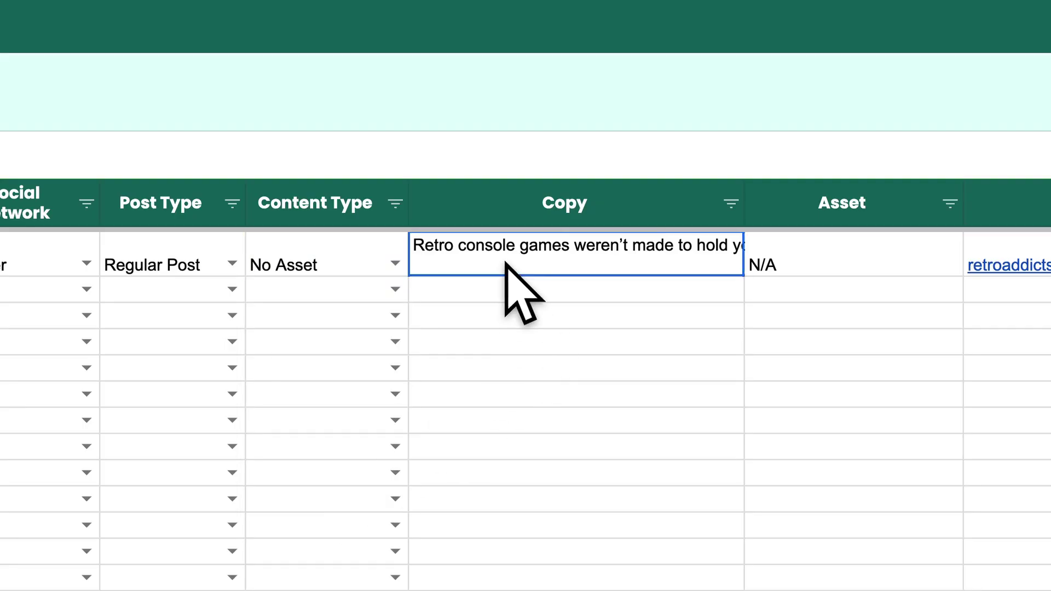
double_click(504, 254)
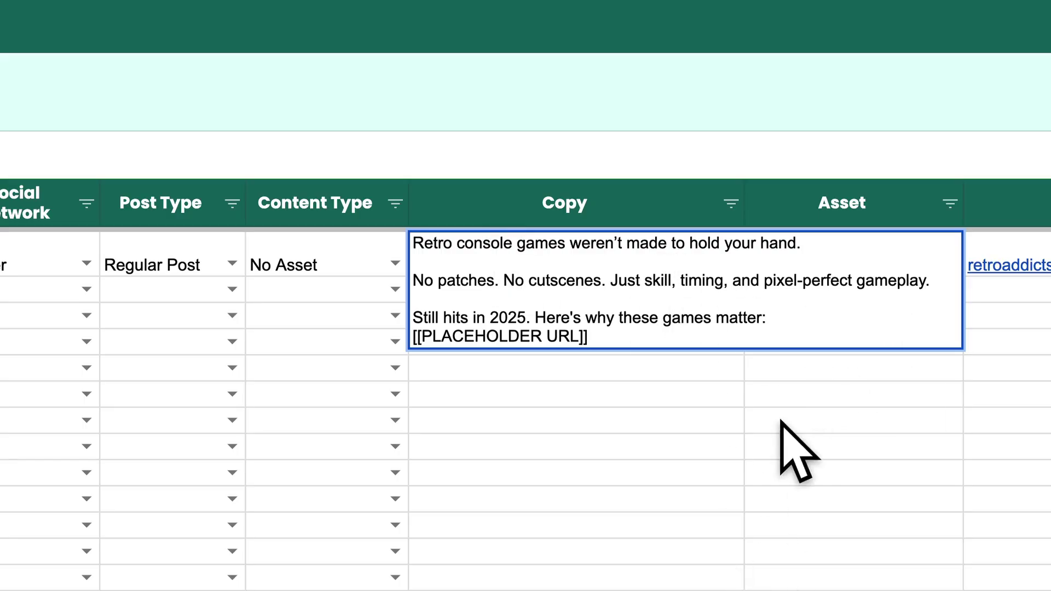
Reopen the Retro Console Games entry's copy cell to read its full text, and check the entry's asset cell.
click(635, 422)
click(605, 258)
double_click(605, 258)
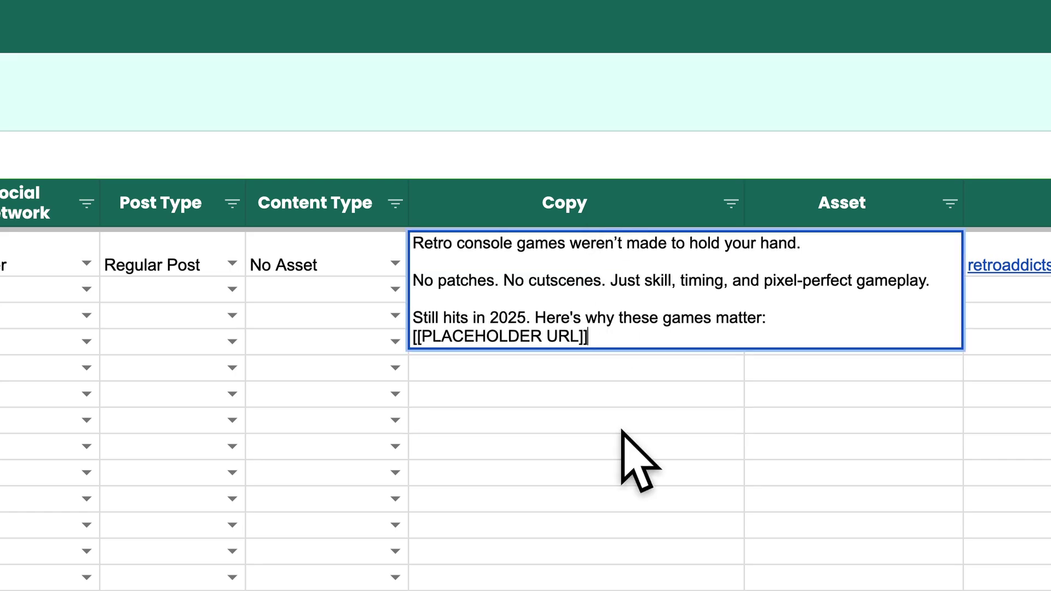
click(602, 421)
click(859, 263)
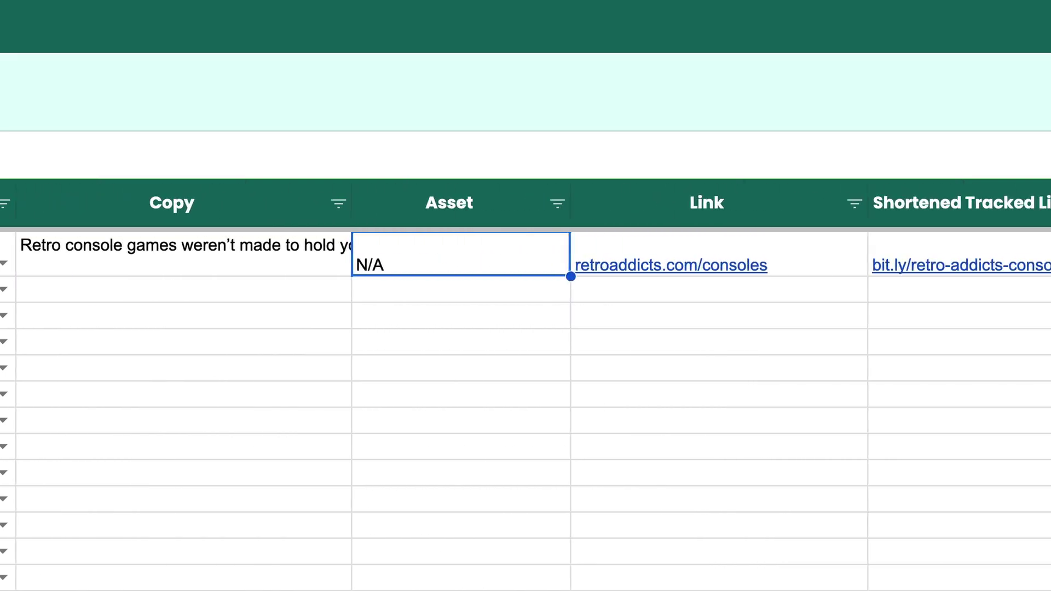
Check the link and the shortened tracked link of the Retro Console Games entry.
click(507, 264)
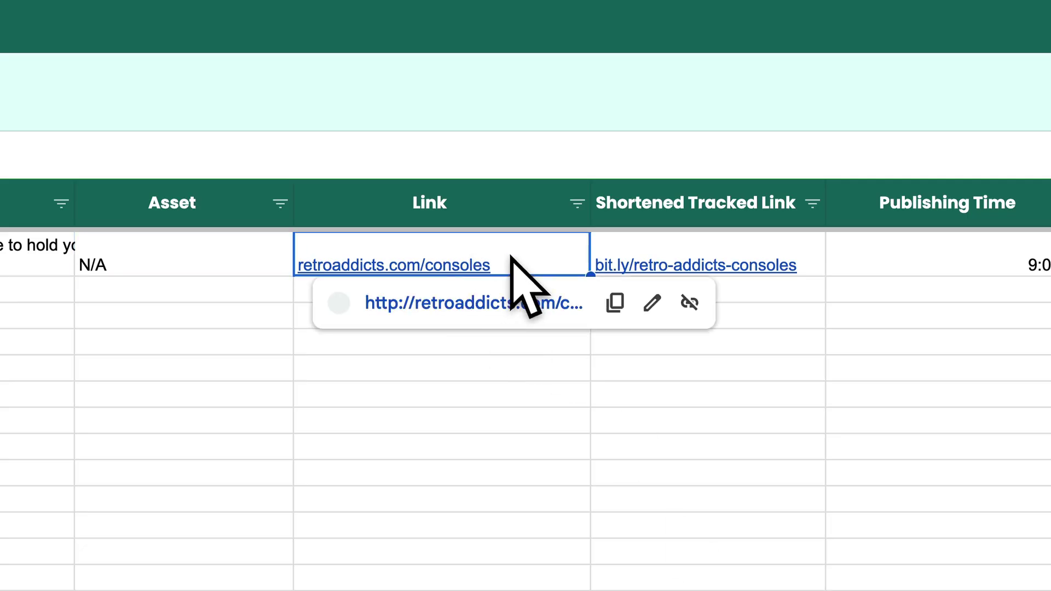
click(781, 345)
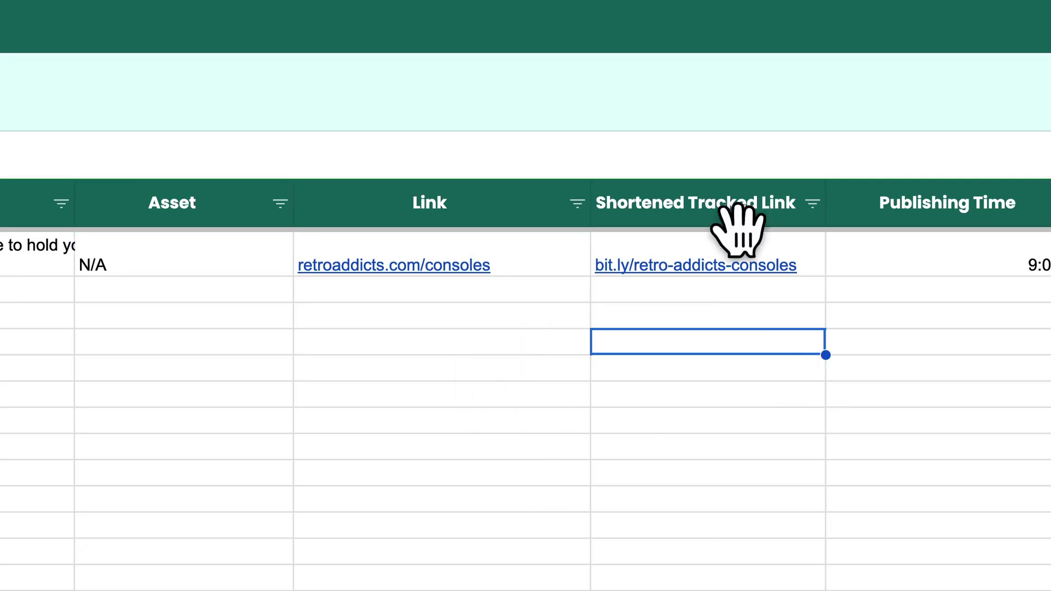
click(766, 263)
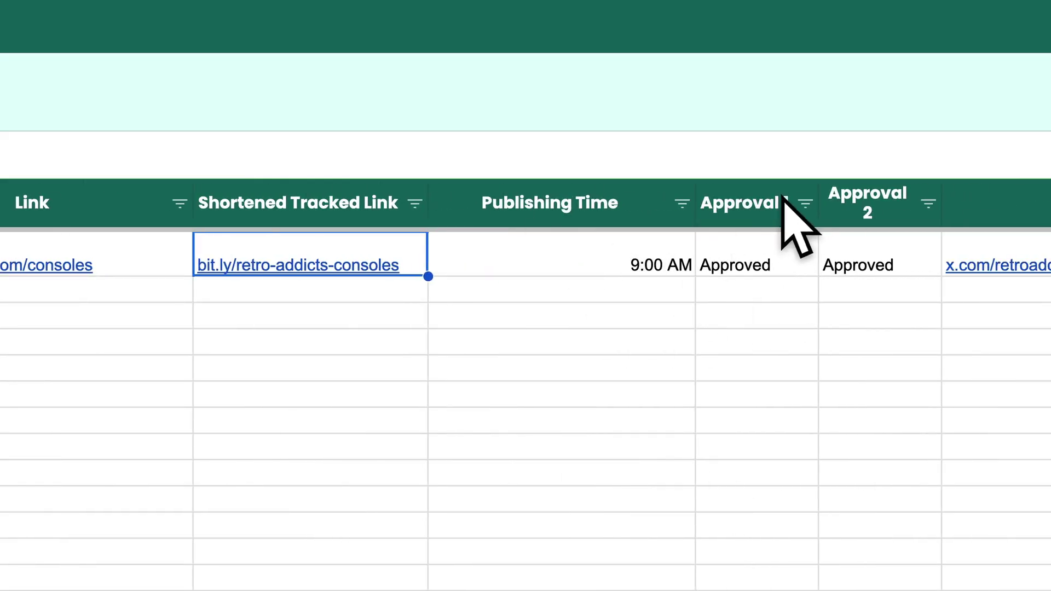
Review the publishing time, both approval columns and the live link of the Retro Console Games entry.
scroll(526, 383, right, 5)
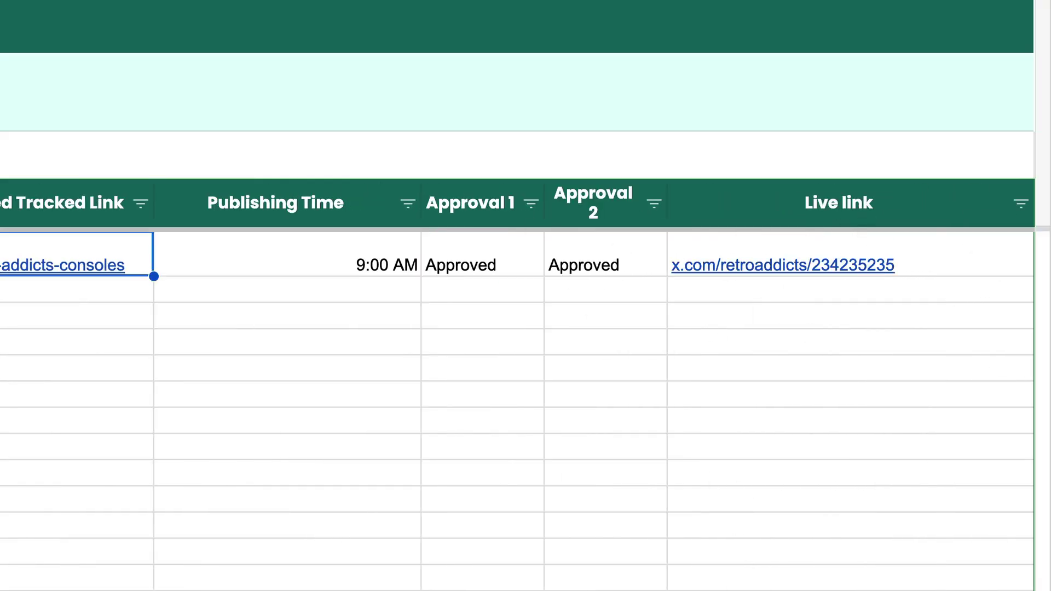
click(972, 273)
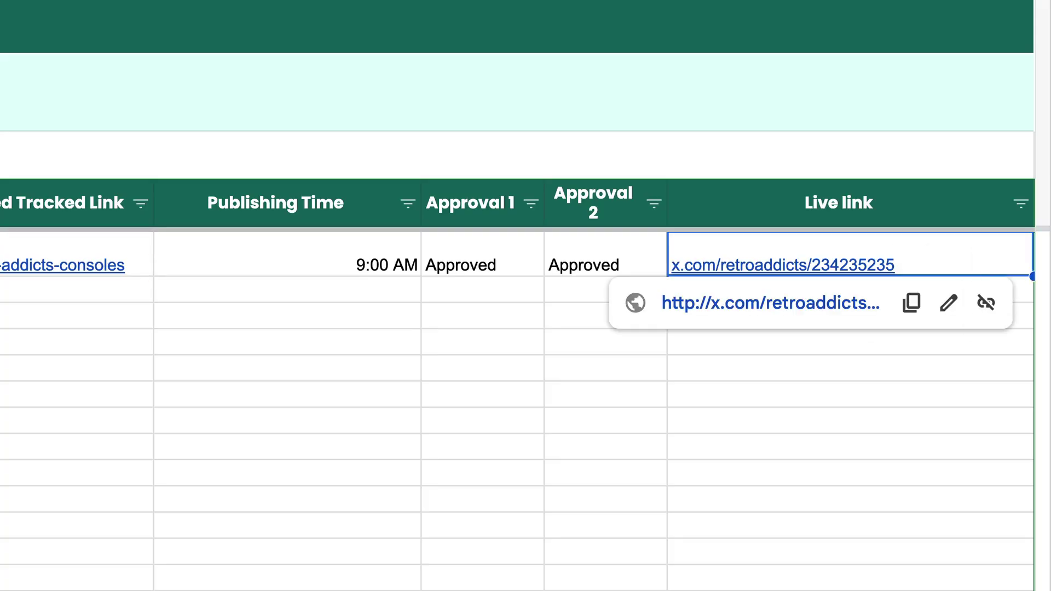
scroll(598, 582, left, 3)
scroll(598, 582, right, 3)
click(598, 581)
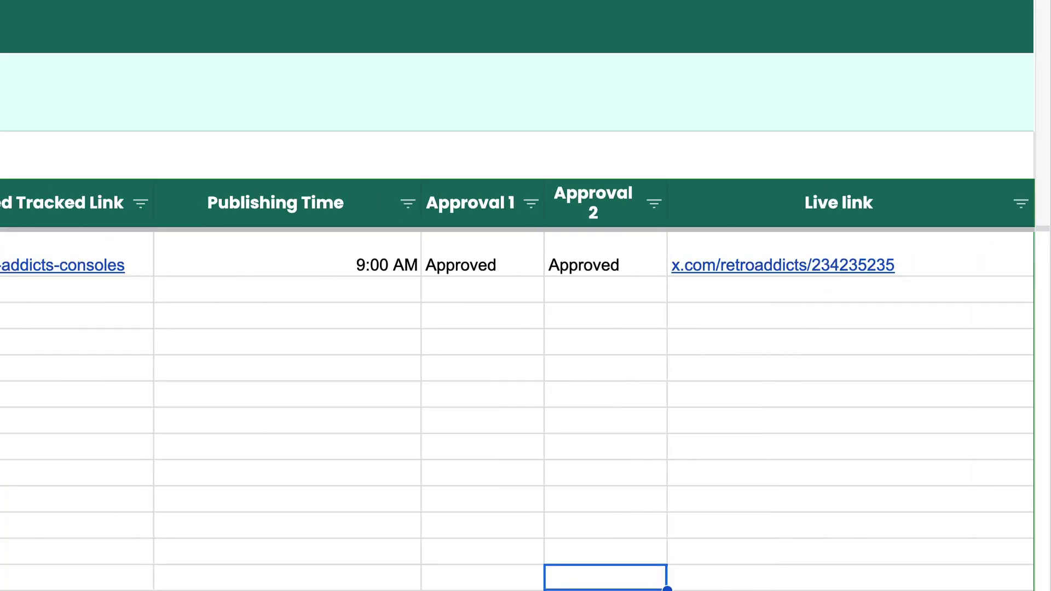